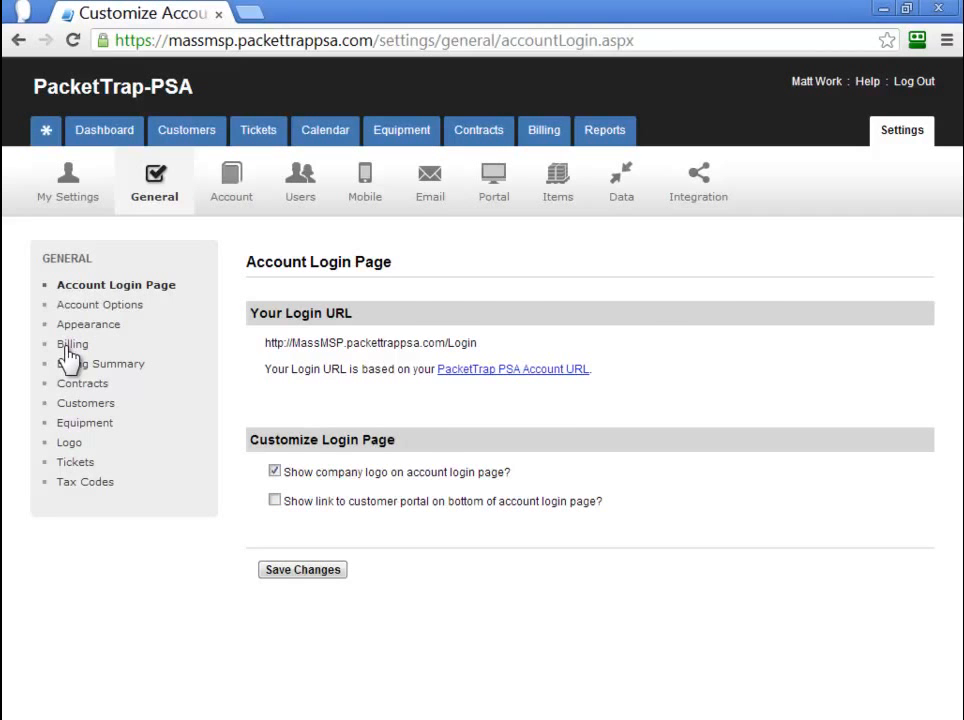
# In the general billing settings, select QuickBooks Online as the export billing system and view its connection setup page
pyautogui.click(69, 350)
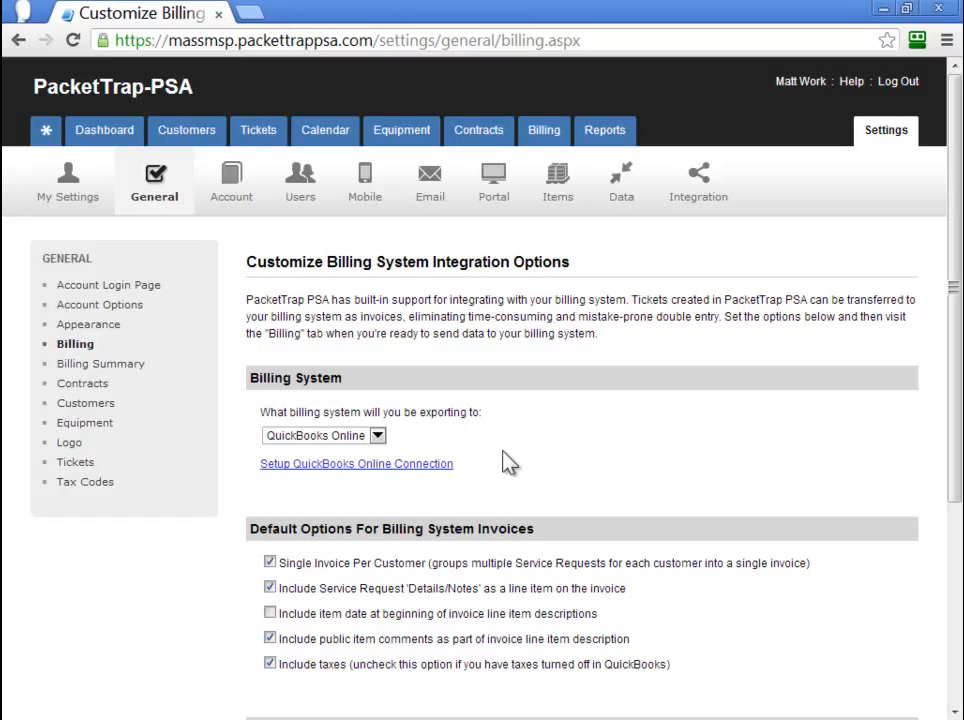
pyautogui.click(378, 437)
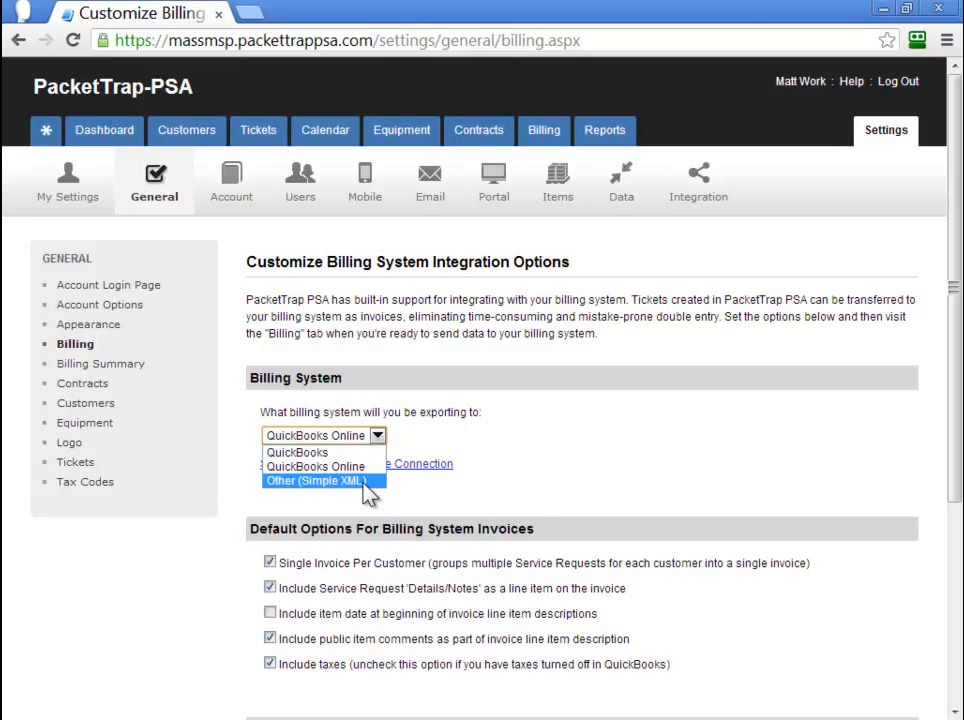
pyautogui.click(360, 467)
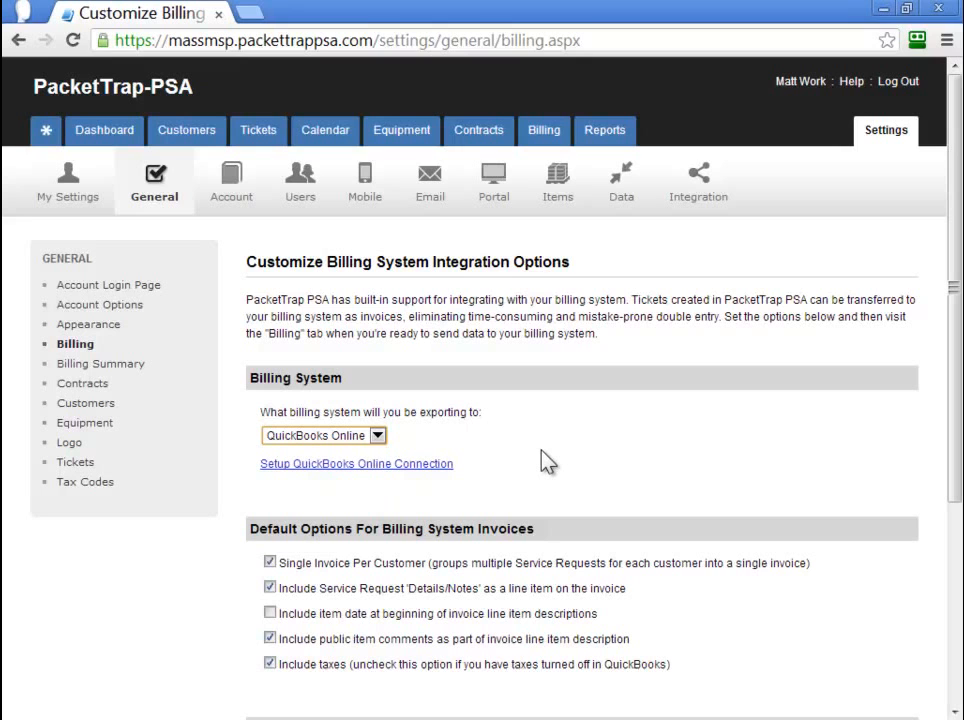
pyautogui.click(381, 466)
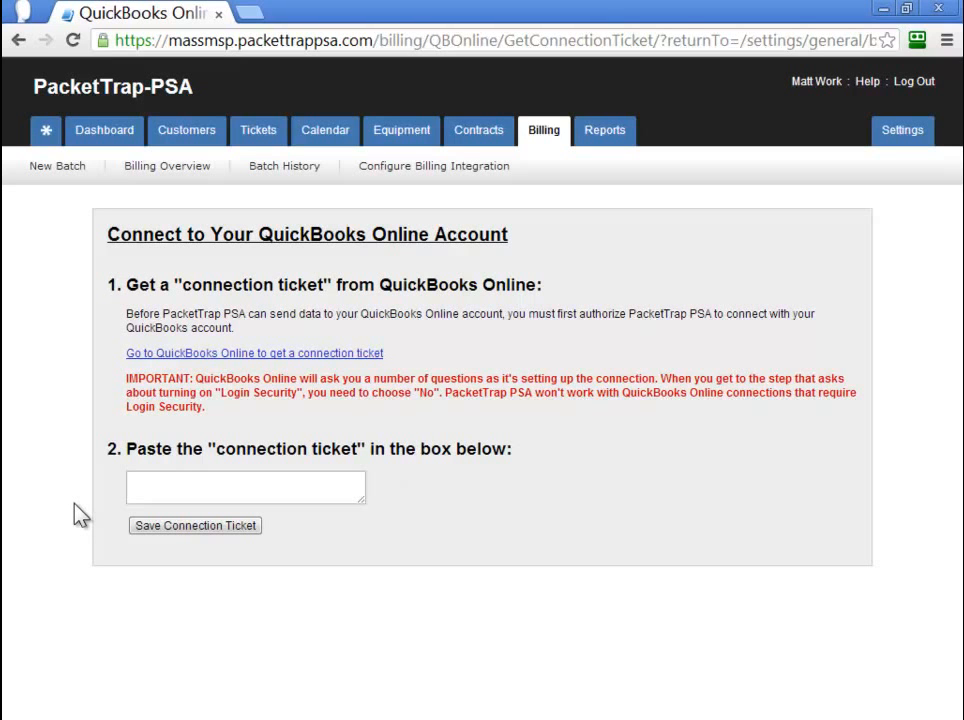
pyautogui.click(18, 40)
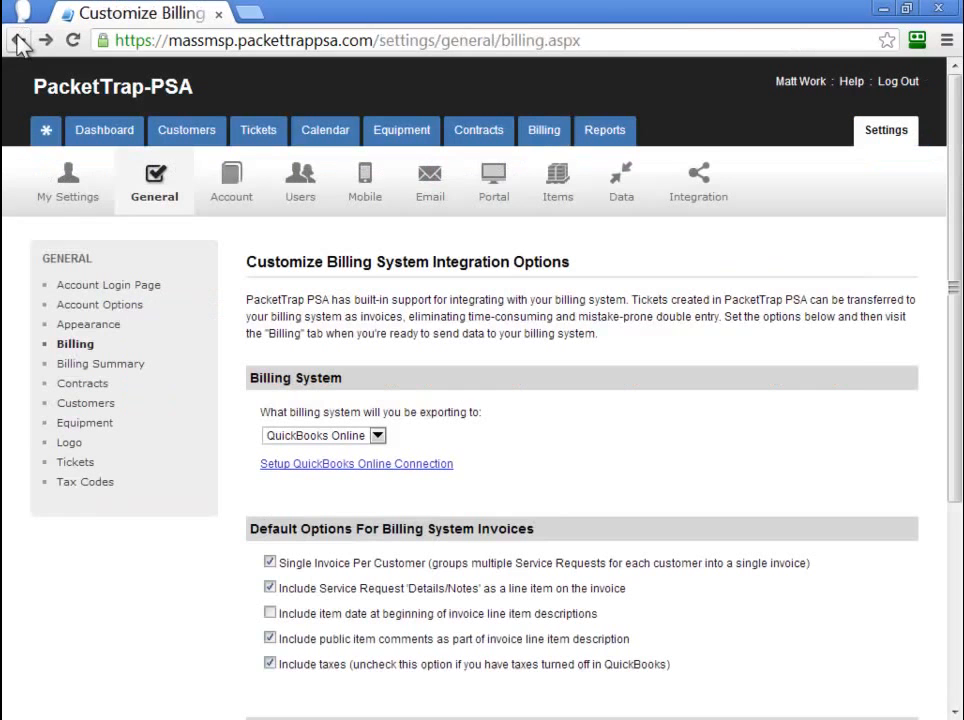
# Review the default invoice options and the default QuickBooks account name in the billing settings
pyautogui.scroll(-2, 210, 600)
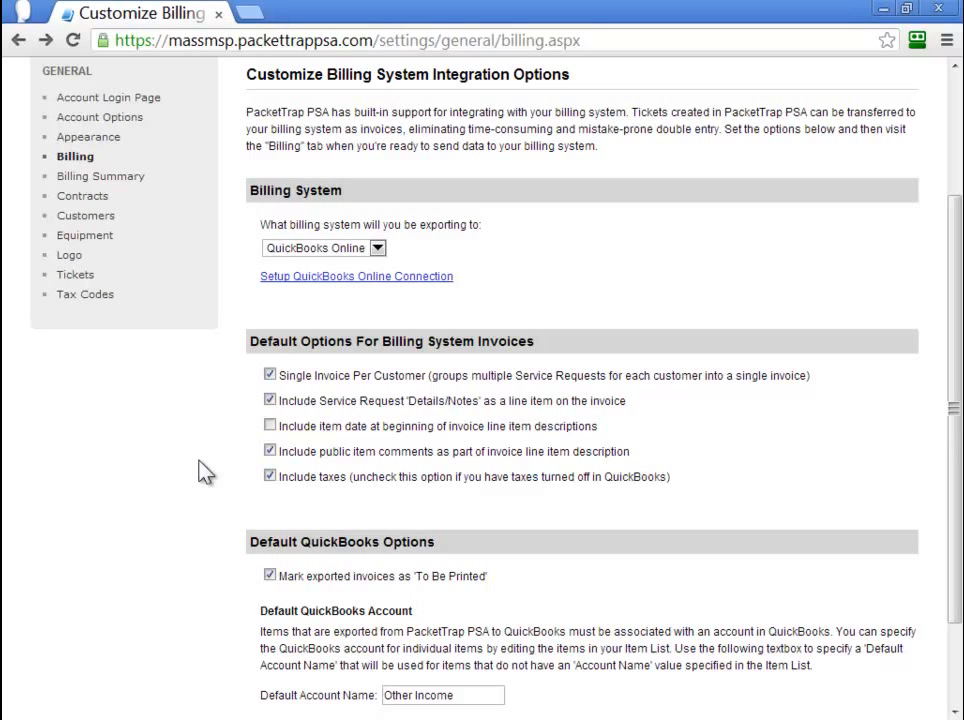
pyautogui.scroll(-3, 205, 473)
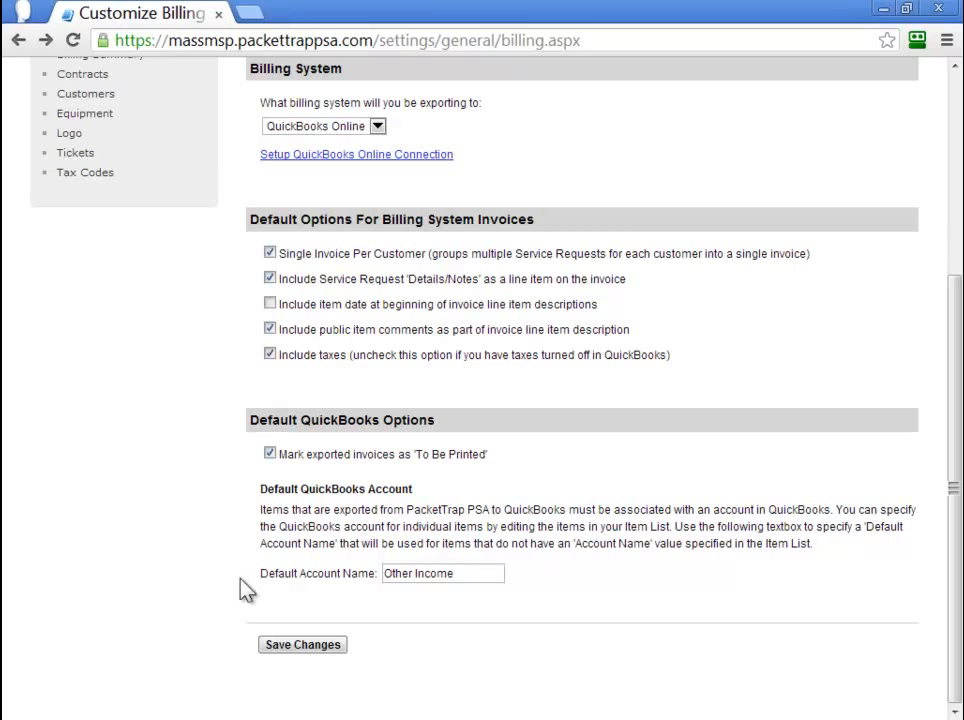
pyautogui.moveTo(456, 581); pyautogui.dragTo(308, 605)
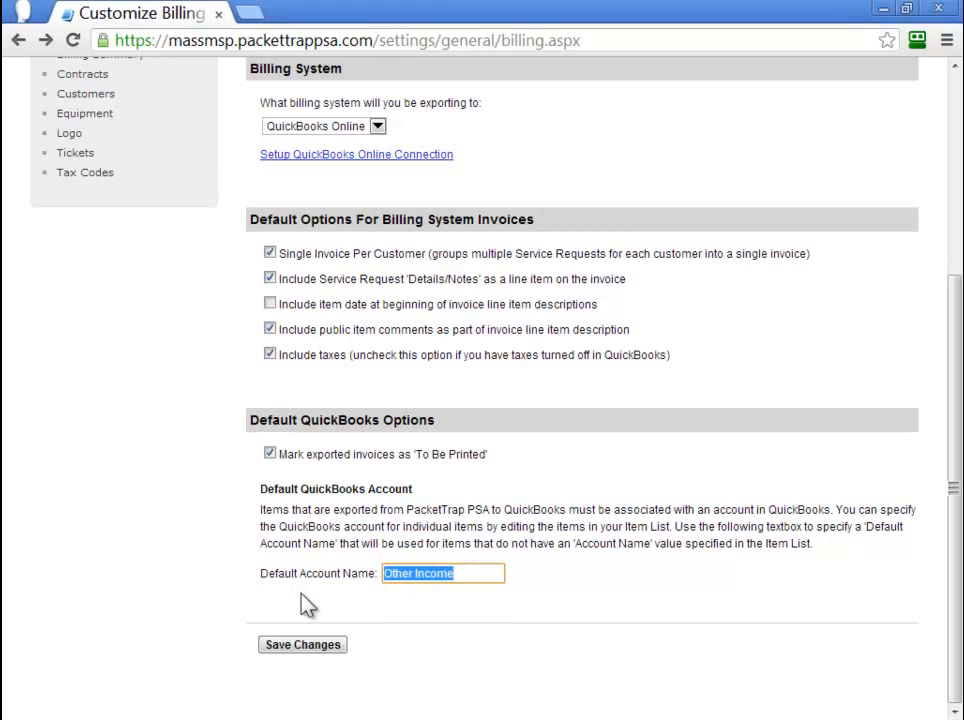
pyautogui.click(158, 570)
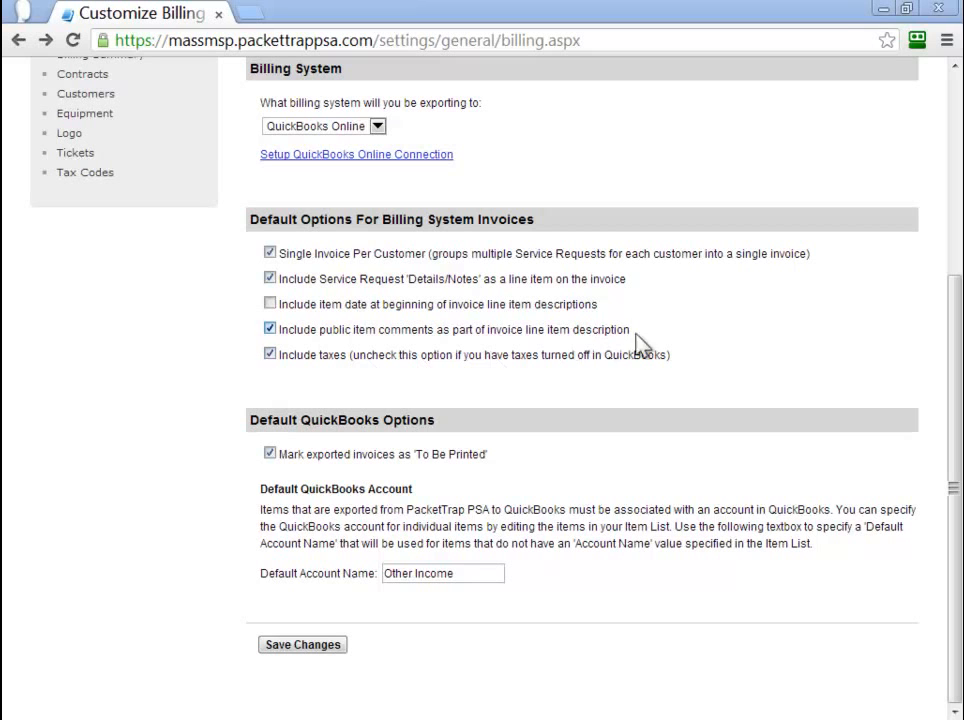
pyautogui.scroll(3, 958, 322)
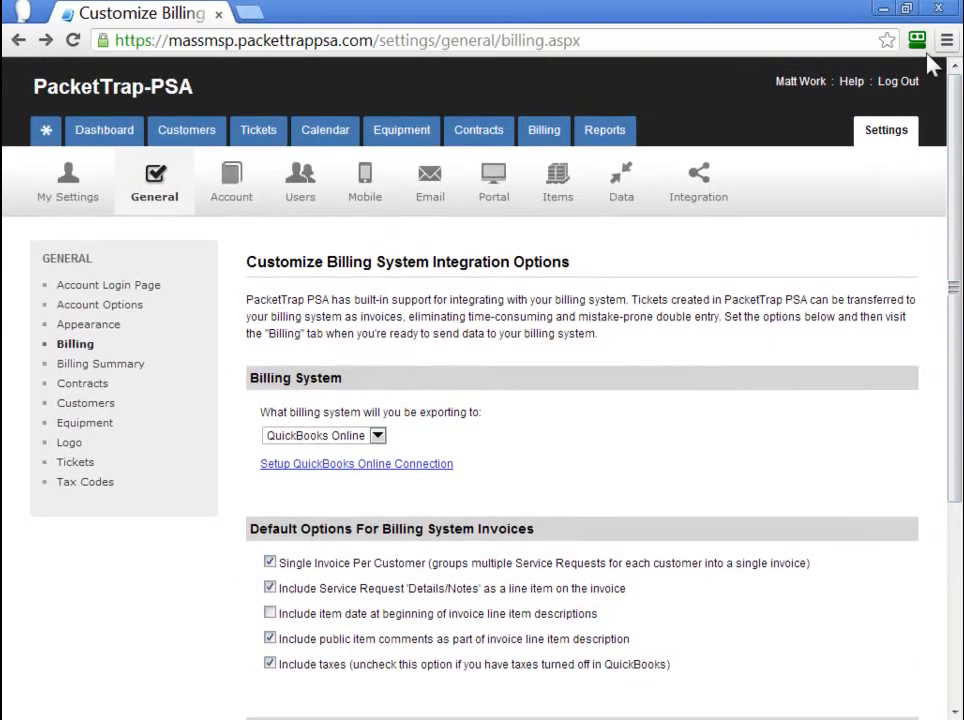
# Start a new billing batch from the billing overview and review its batch options
pyautogui.click(538, 141)
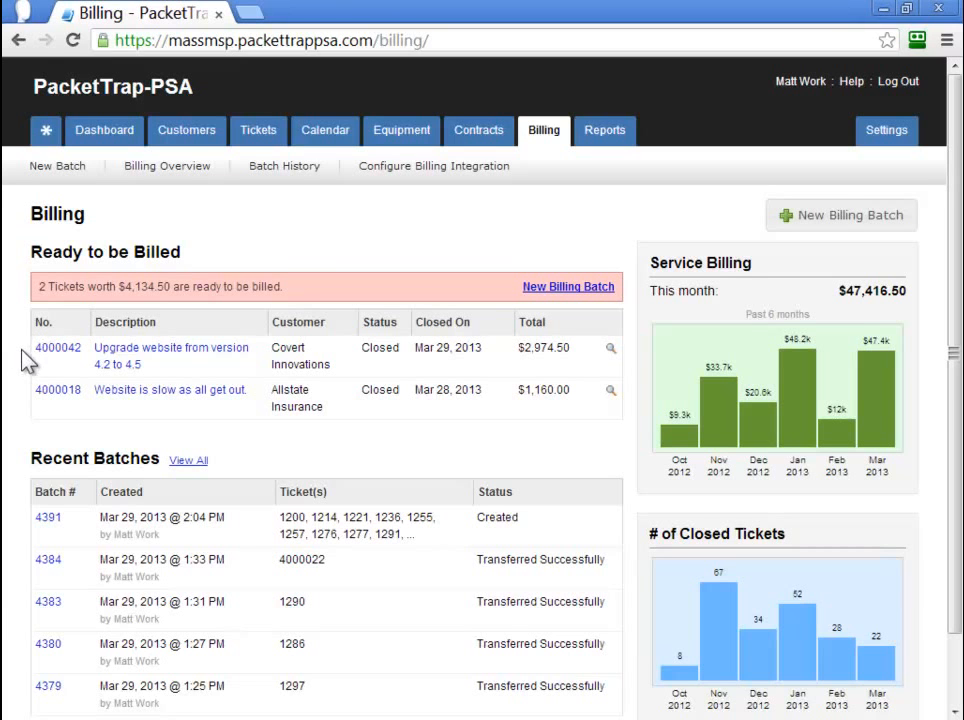
pyautogui.scroll(-1, 16, 280)
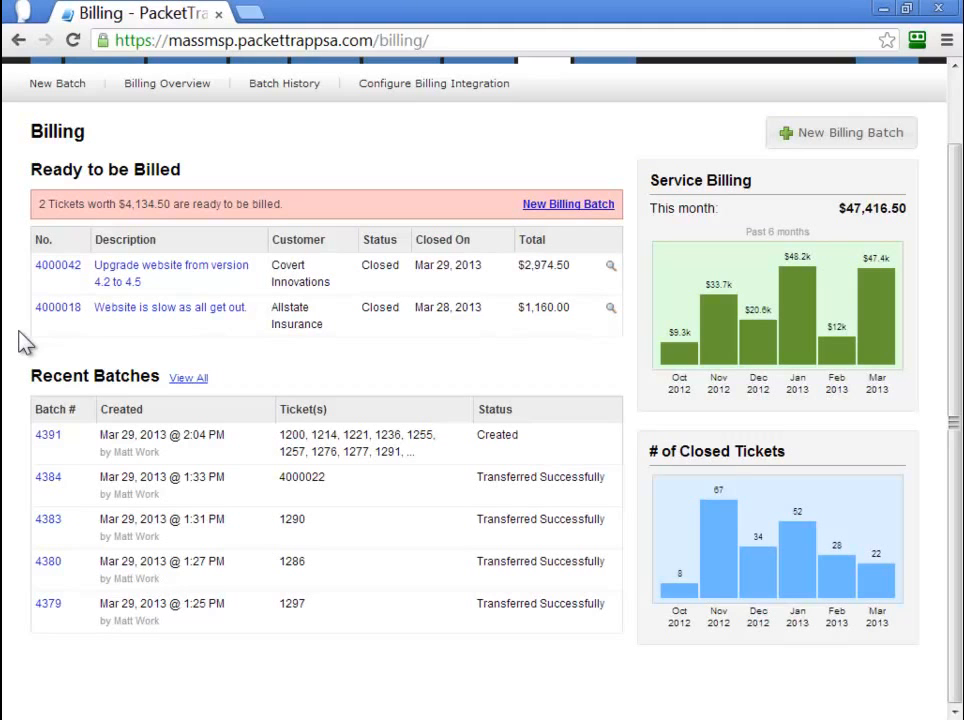
pyautogui.click(556, 205)
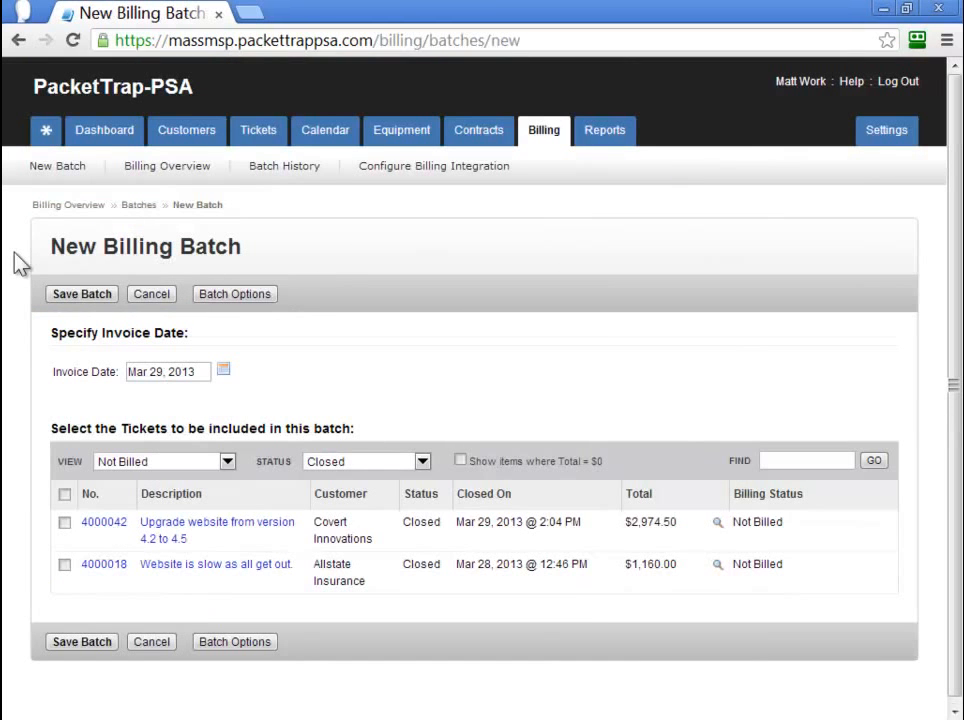
pyautogui.click(246, 296)
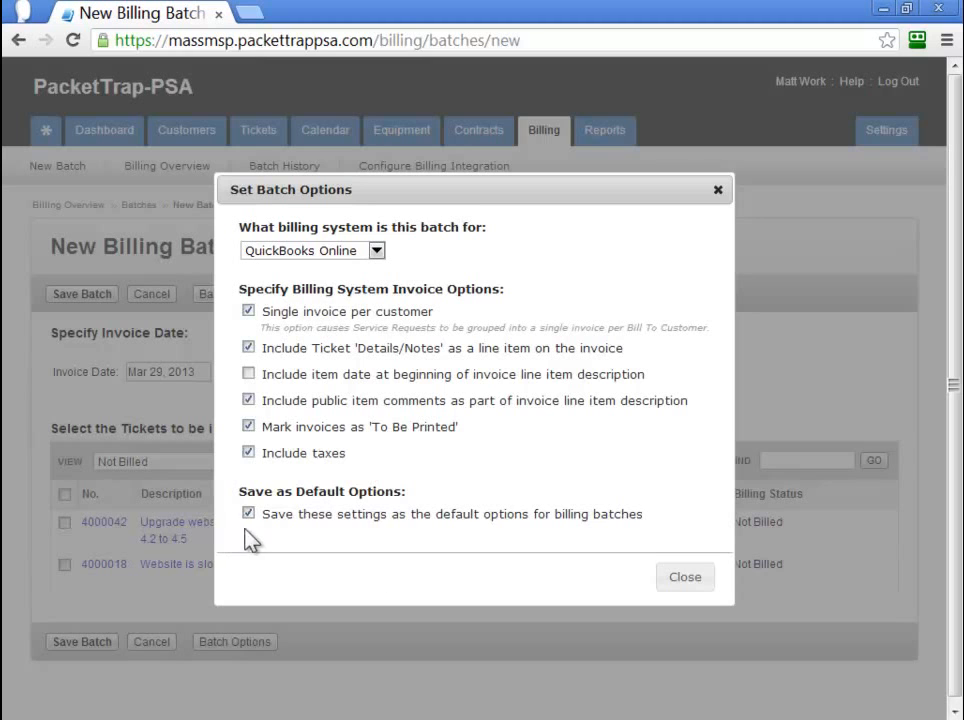
pyautogui.click(684, 578)
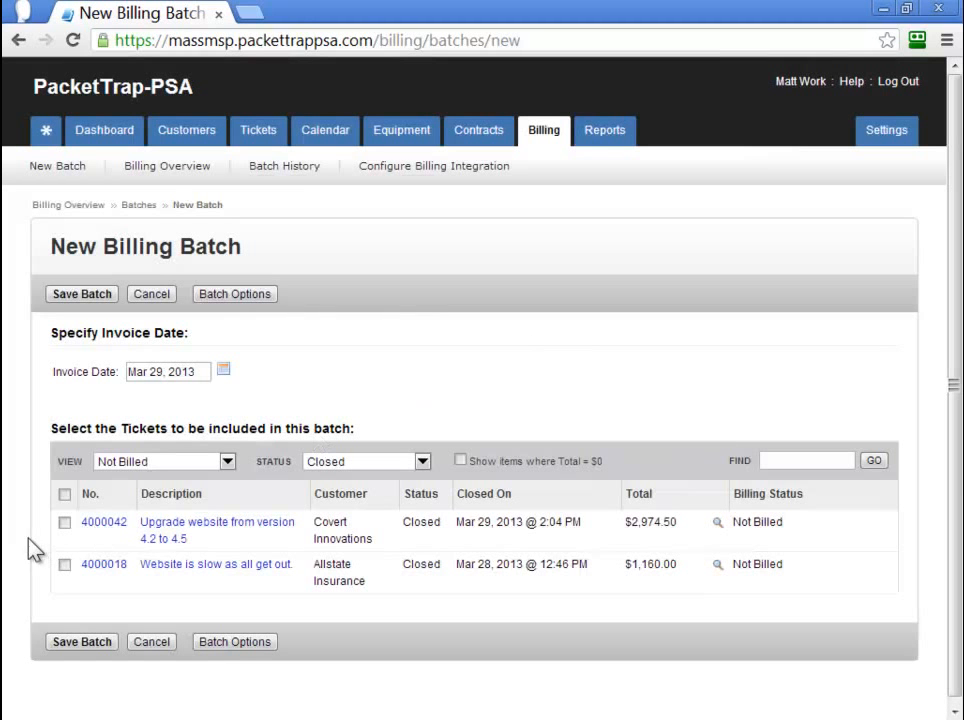
# Include both closed tickets, for Covert Innovations and Allstate Insurance, in the batch and save it
pyautogui.click(64, 522)
pyautogui.click(64, 564)
pyautogui.click(80, 650)
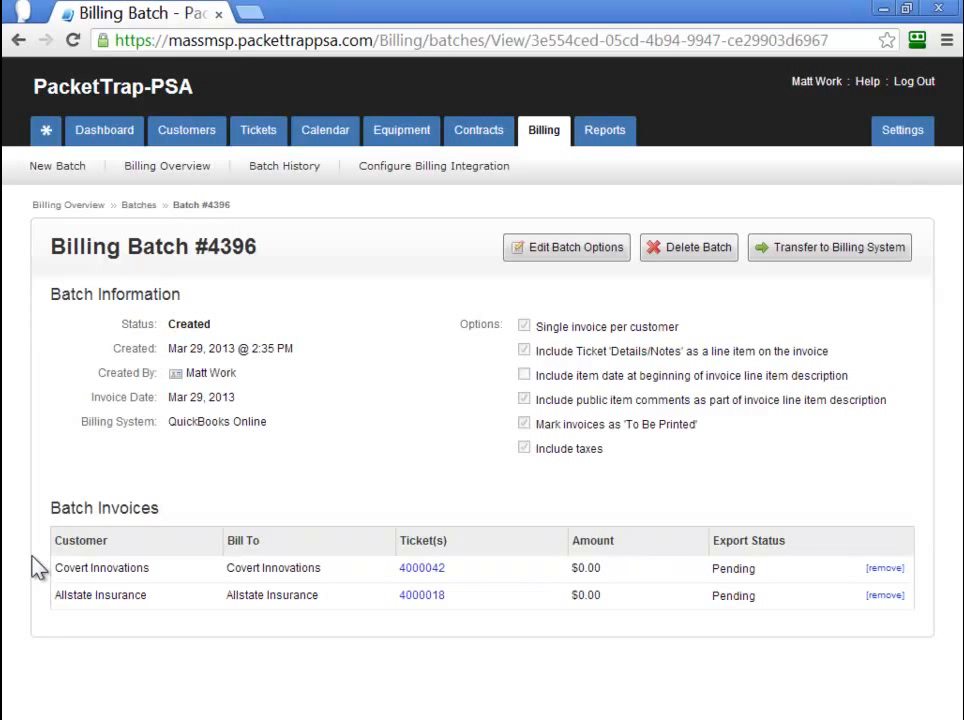
# Try to transfer the batch to the billing system and begin the QuickBooks Online connection setup interview for a connection ticket
pyautogui.click(836, 260)
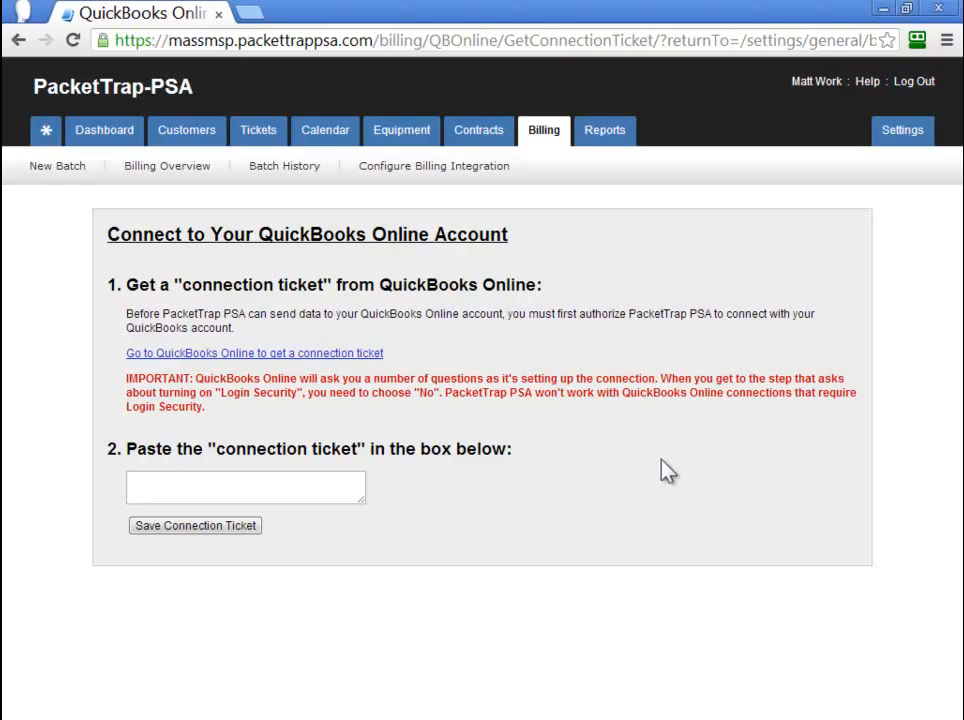
pyautogui.click(330, 354)
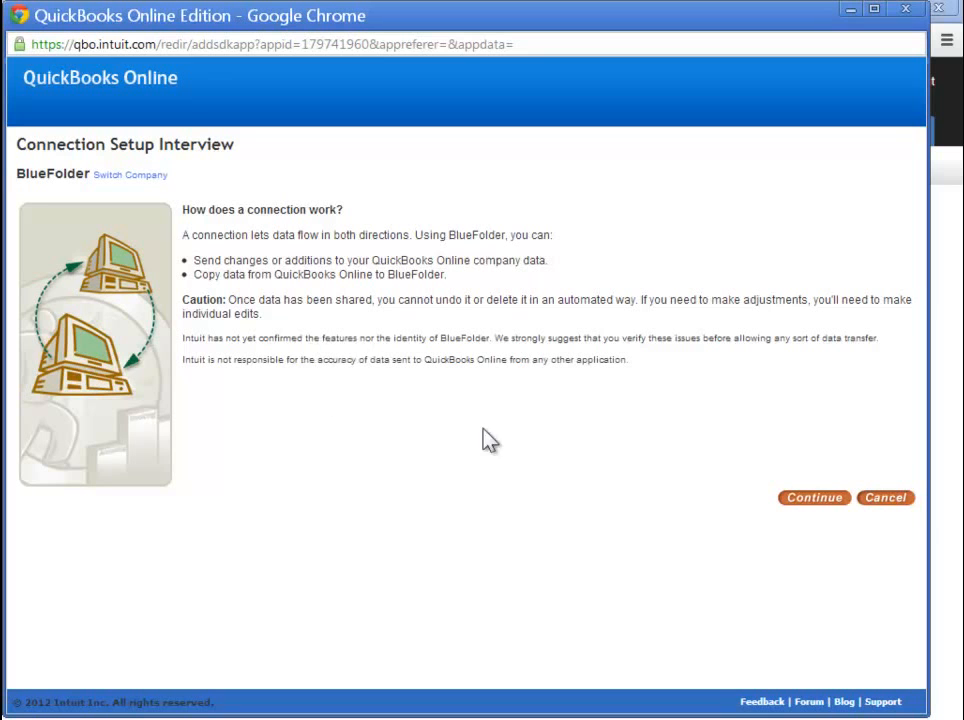
pyautogui.click(815, 503)
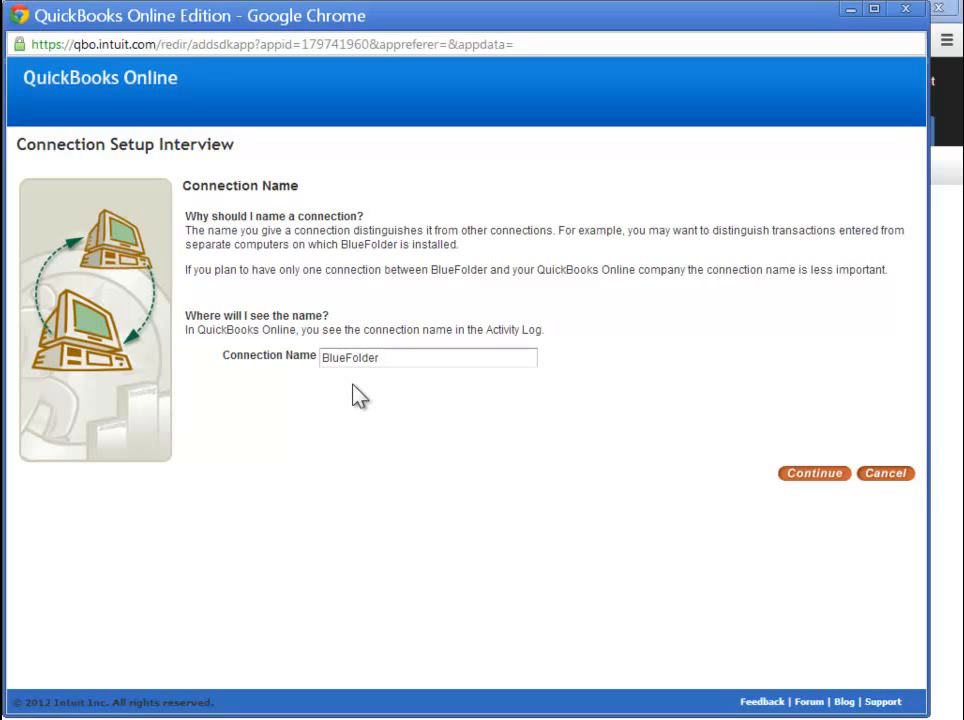
# Name the connection with the account holder's first name followed by "PSA Ticket" and continue to the access rights
pyautogui.moveTo(394, 358); pyautogui.dragTo(303, 357)
pyautogui.write('Matt')
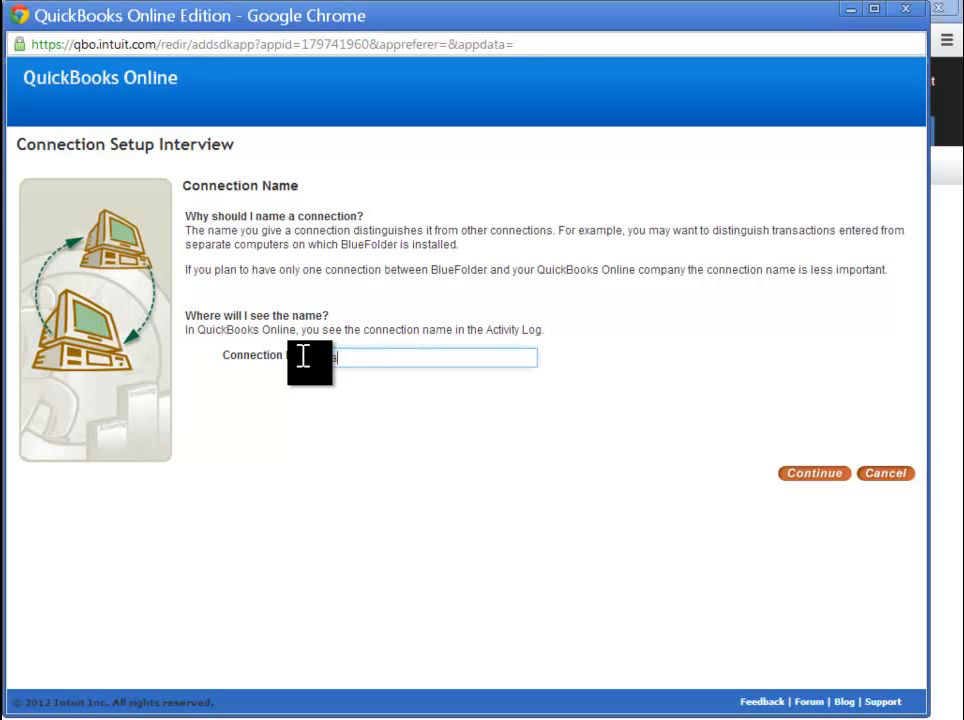
pyautogui.write(' PSA C')
pyautogui.press('BackSpace')
pyautogui.write('Ticket')
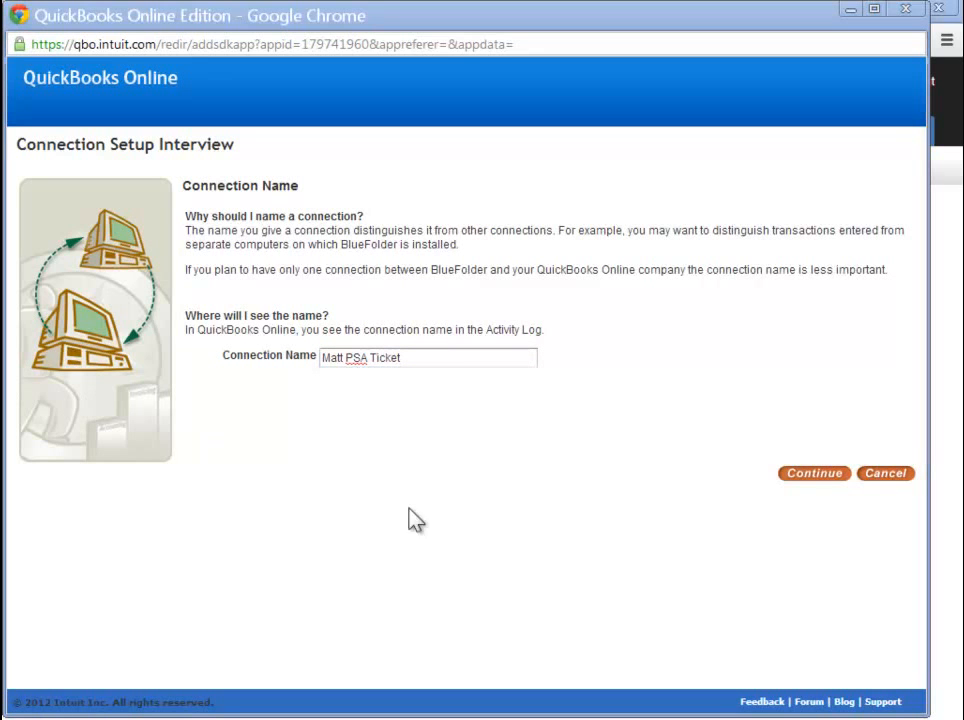
pyautogui.click(813, 478)
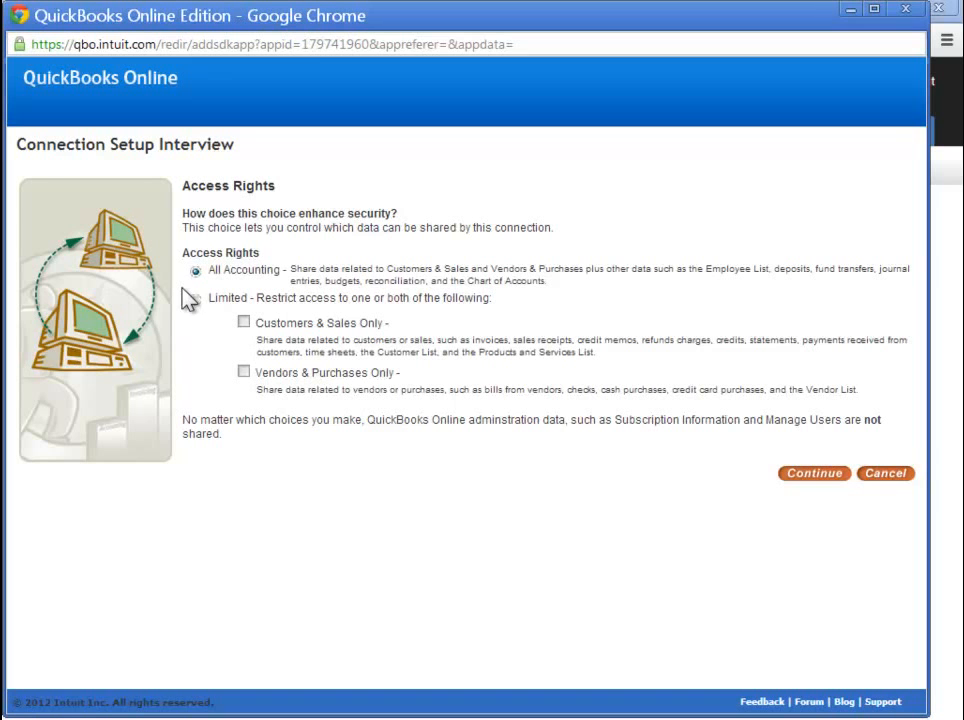
# Accept All Accounting access rights and create the connection with login security set to No
pyautogui.click(803, 480)
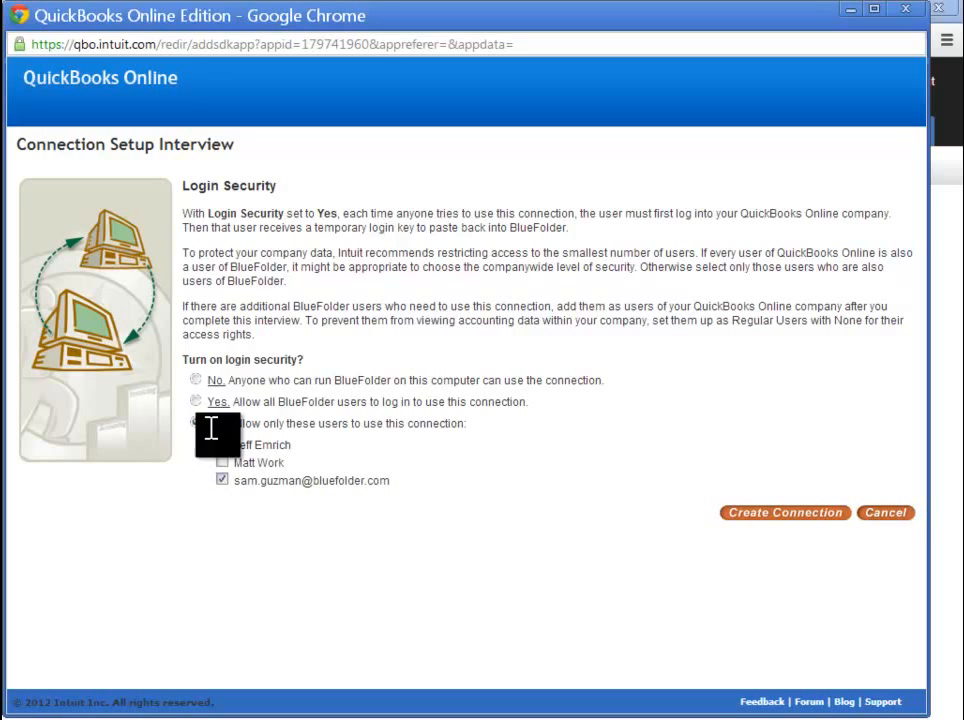
pyautogui.click(196, 381)
pyautogui.click(758, 520)
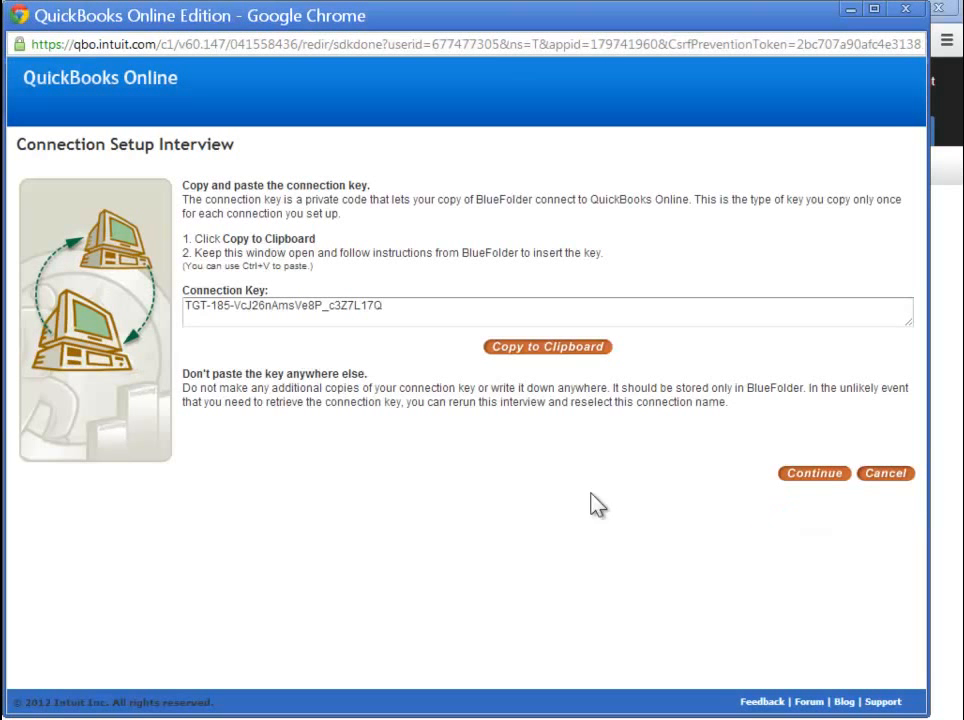
# Copy the generated connection key, finish the interview, and save the key as the connection ticket in PacketTrap PSA
pyautogui.moveTo(415, 310); pyautogui.dragTo(187, 311)
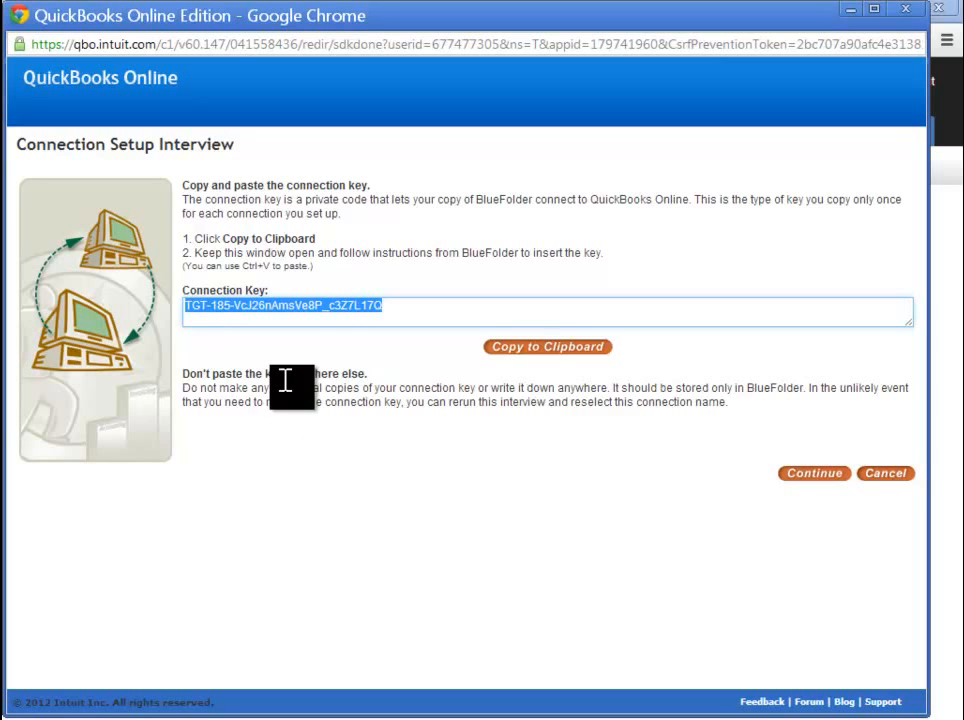
pyautogui.click(810, 475)
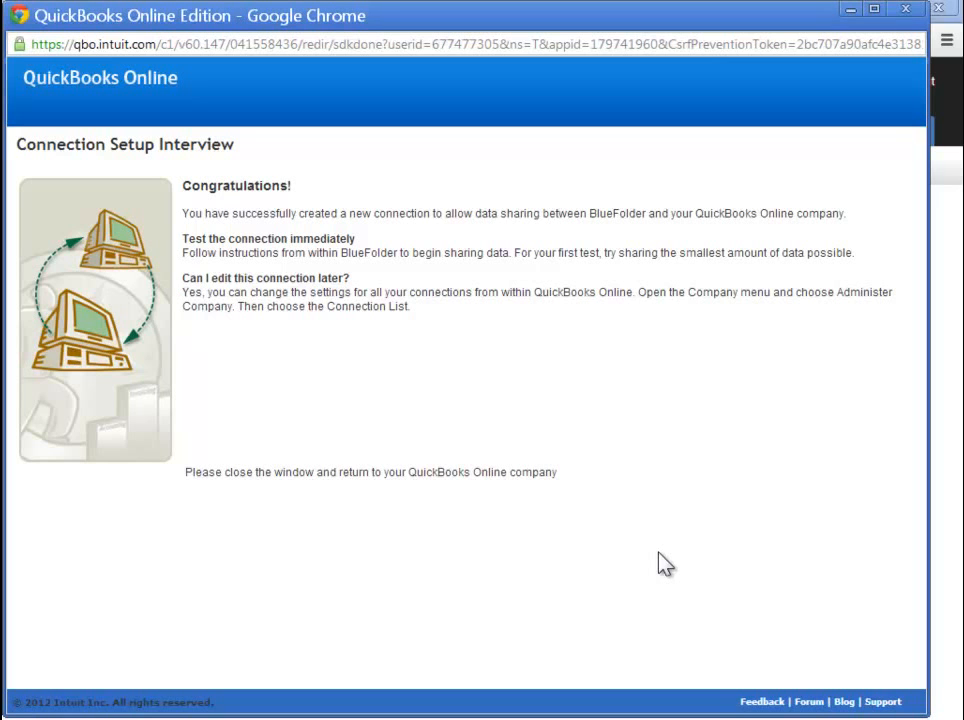
pyautogui.click(850, 11)
pyautogui.click(267, 484)
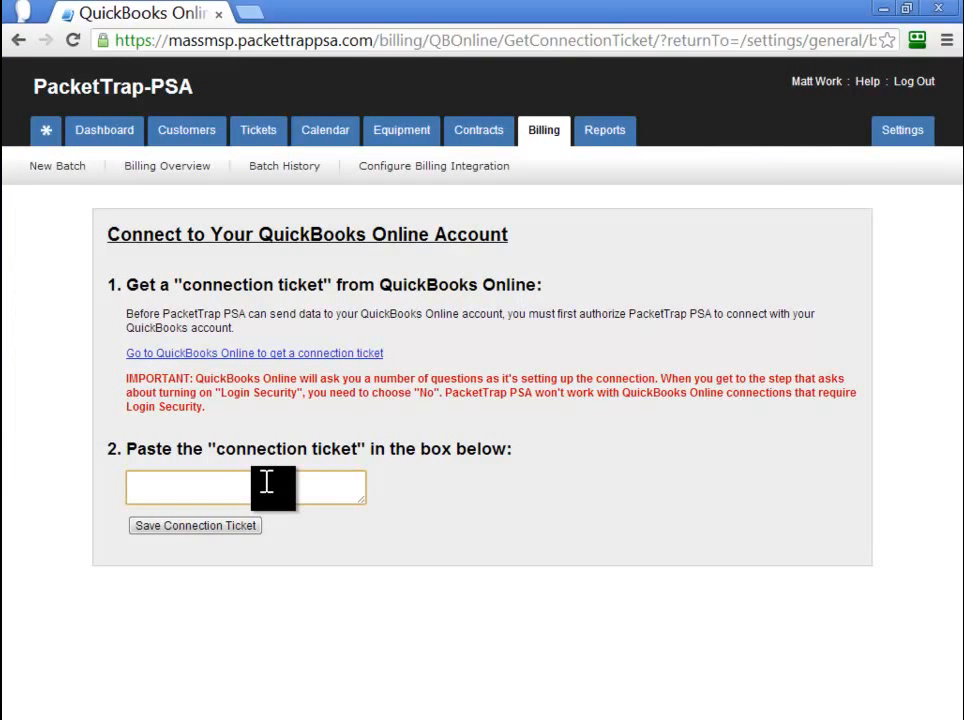
pyautogui.hotkey('ctrl', 'v')
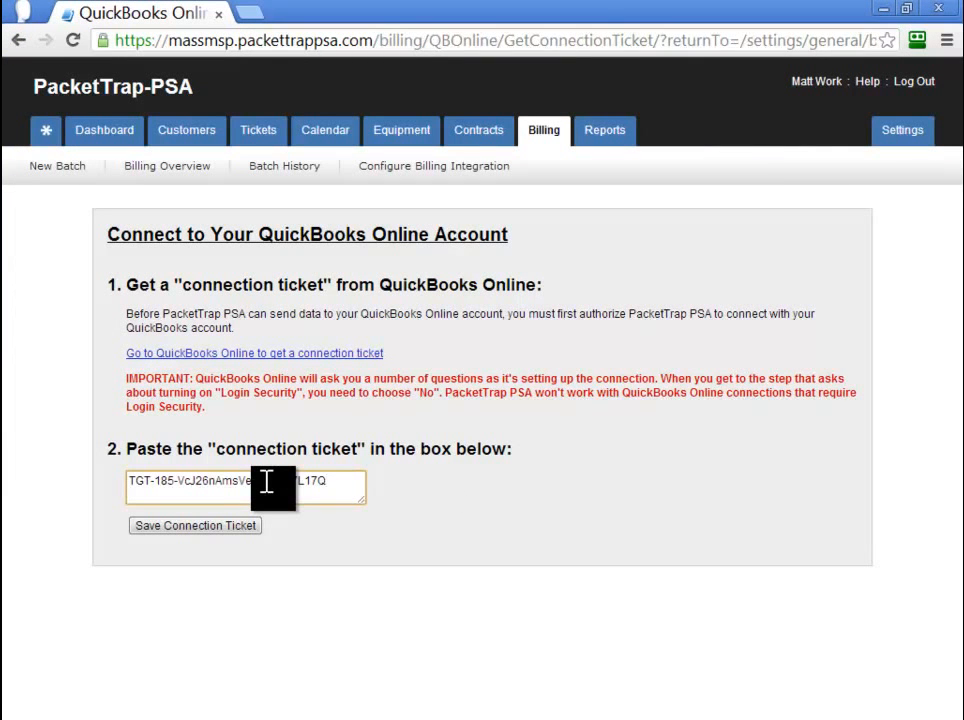
pyautogui.click(218, 527)
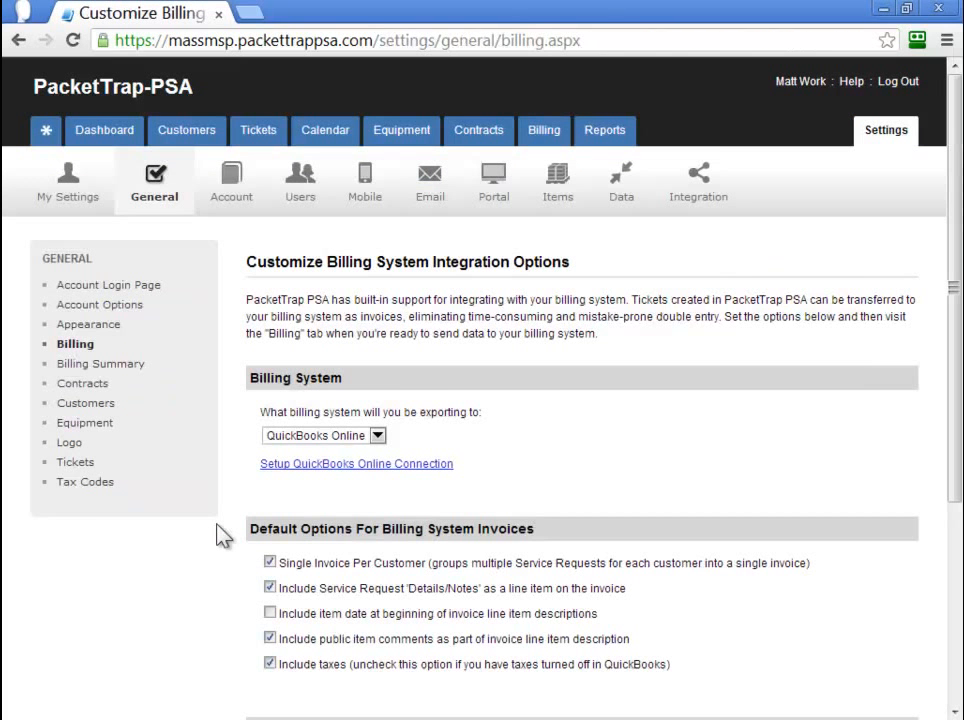
# Open the newest batch from the recent billing batches and transfer it to the billing system
pyautogui.click(544, 131)
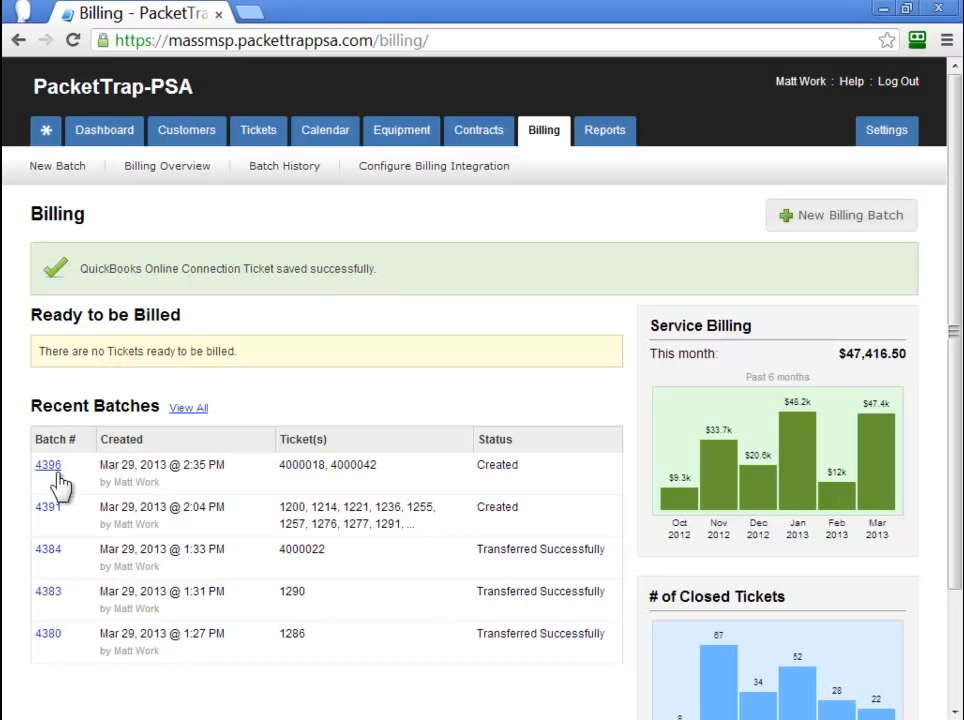
pyautogui.click(55, 470)
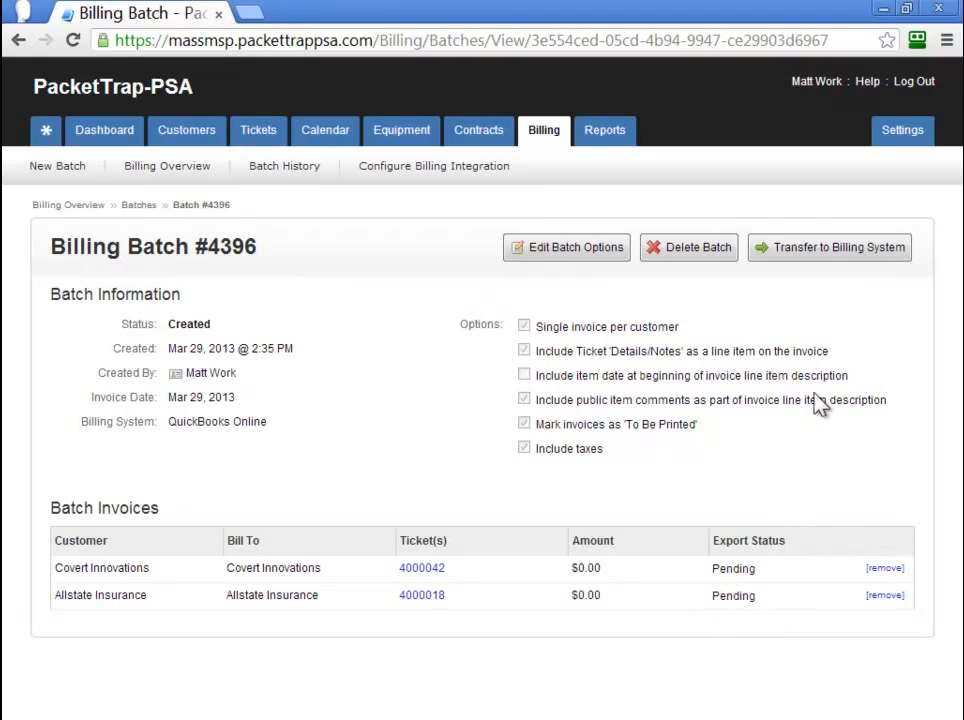
pyautogui.click(829, 257)
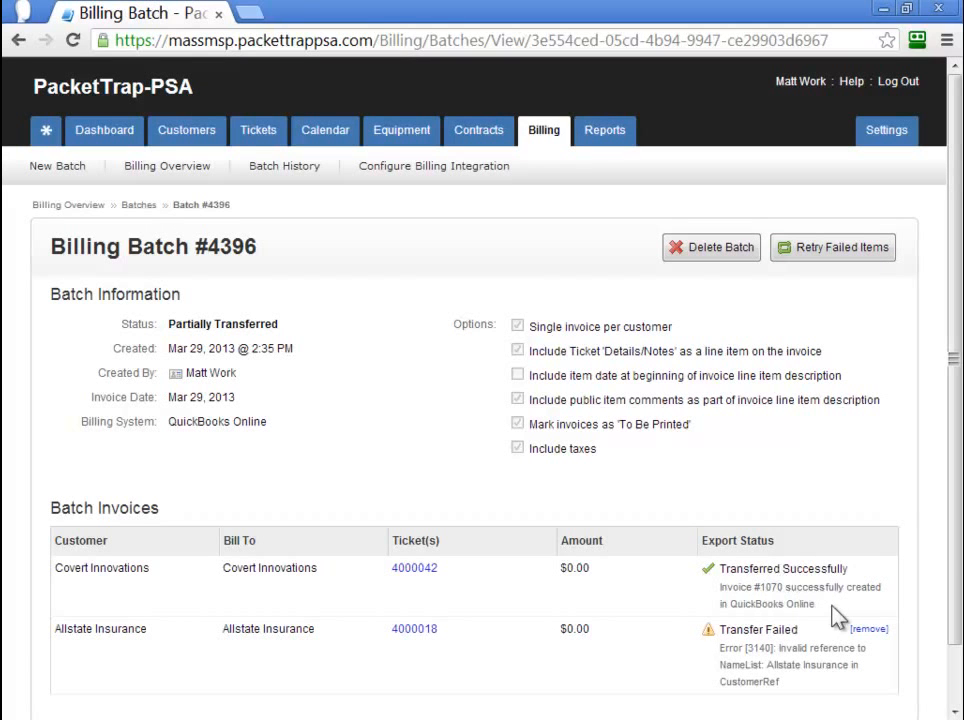
# Open the ticket behind the Allstate Insurance invoice and view that customer's record
pyautogui.moveTo(952, 527); pyautogui.dragTo(954, 585)
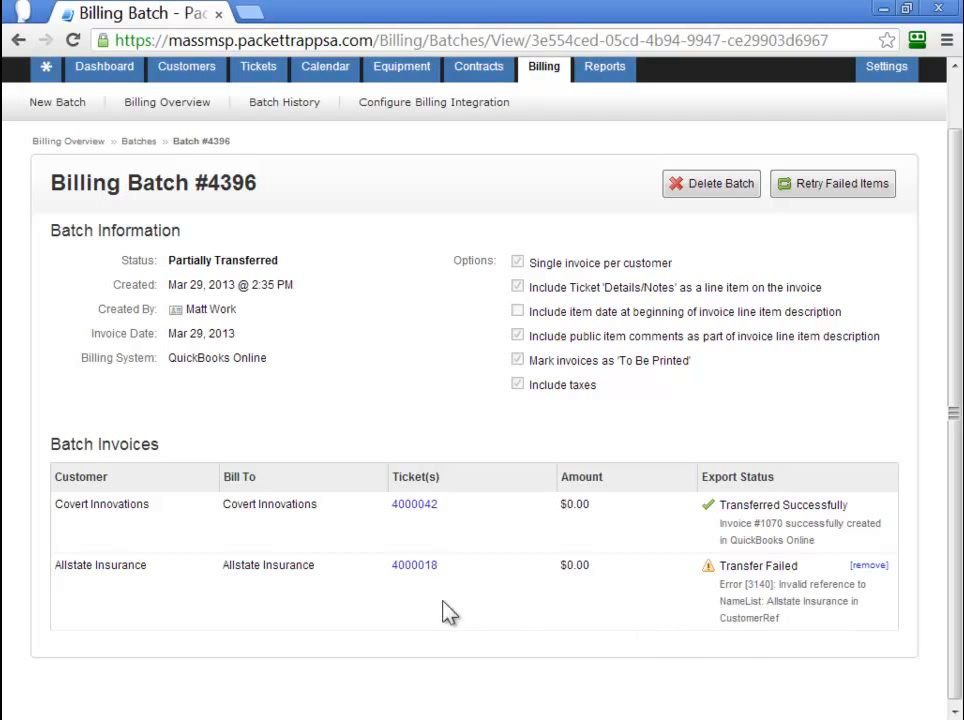
pyautogui.click(421, 567)
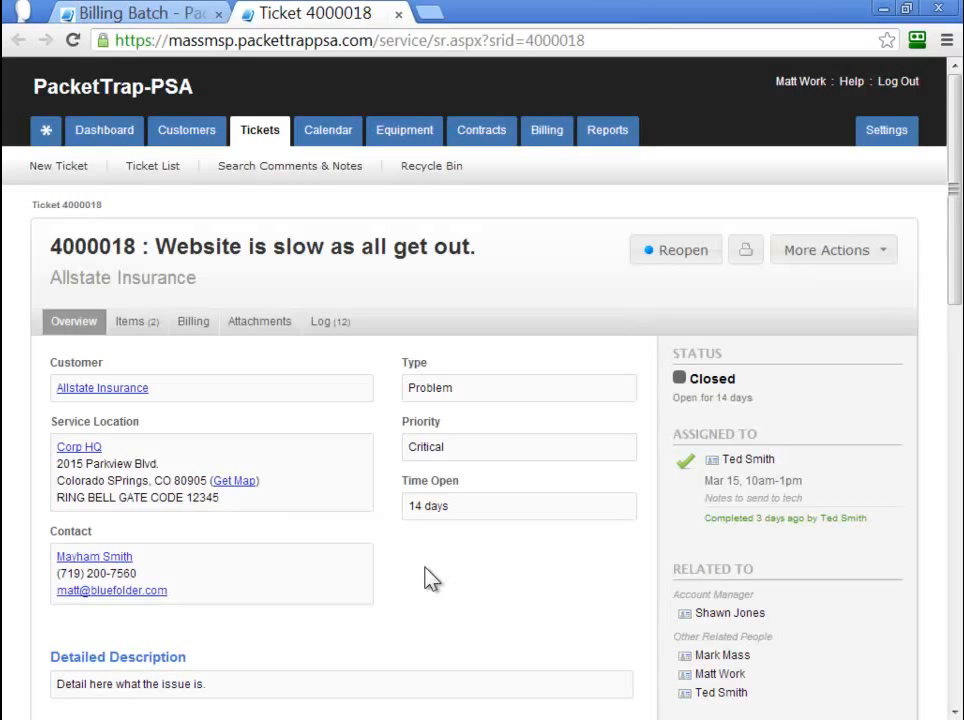
pyautogui.click(141, 288)
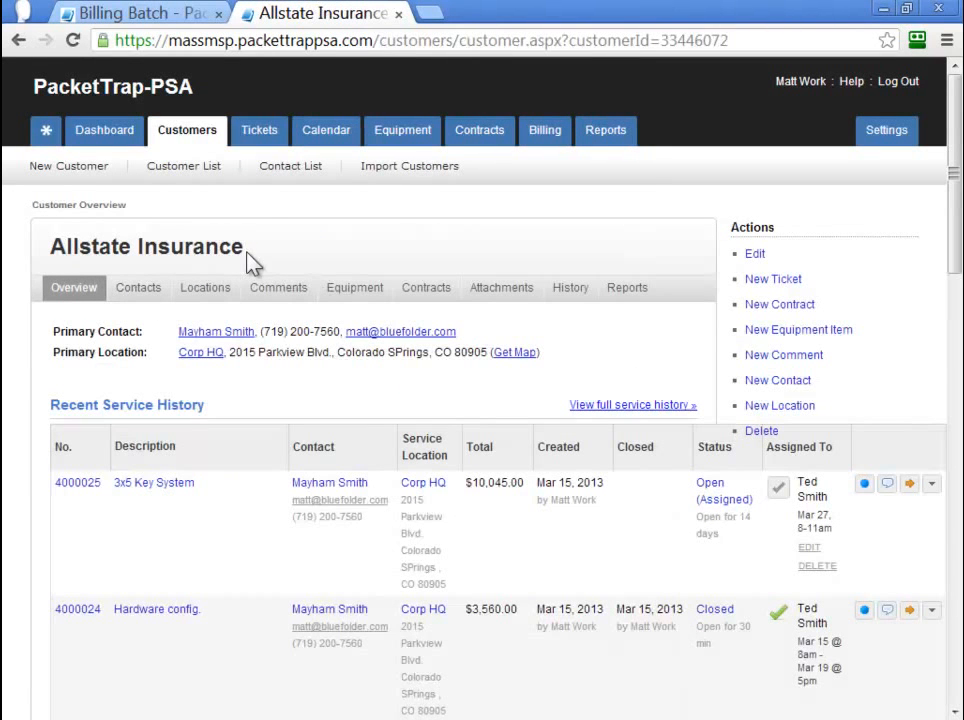
# Edit the customer record so its name reads exactly Allstate Insurance, and save the record
pyautogui.click(755, 256)
pyautogui.click(340, 337)
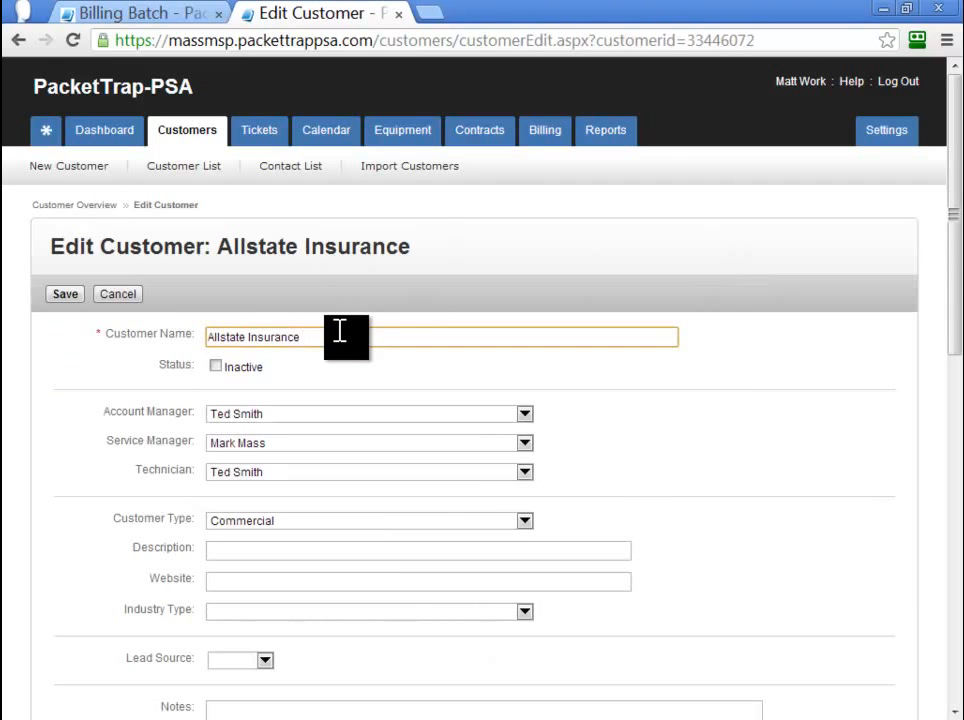
pyautogui.click(340, 334)
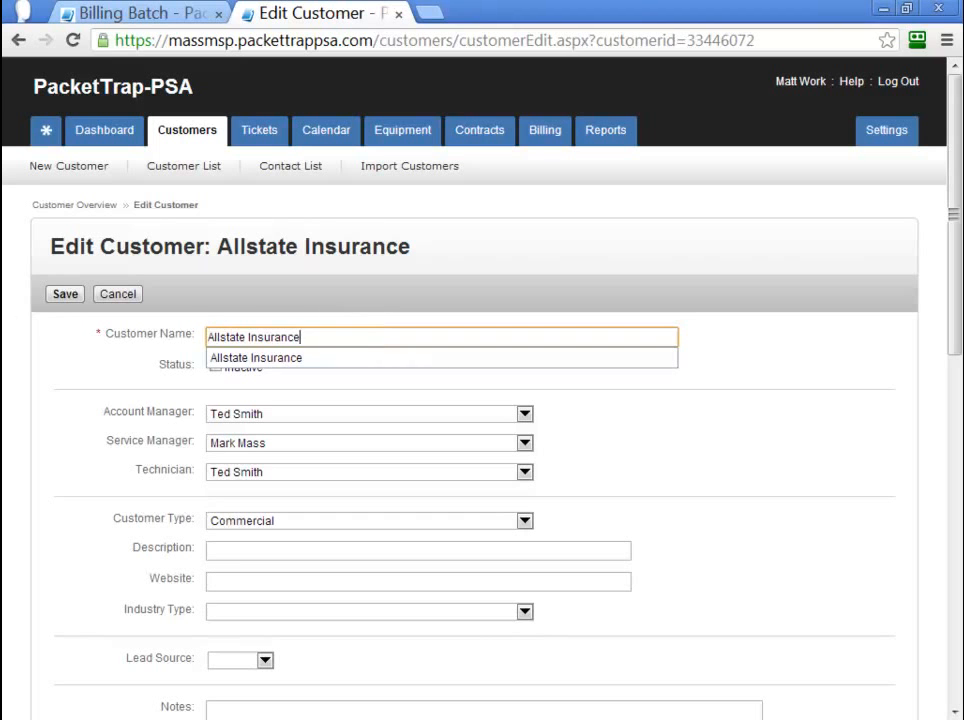
pyautogui.click(64, 295)
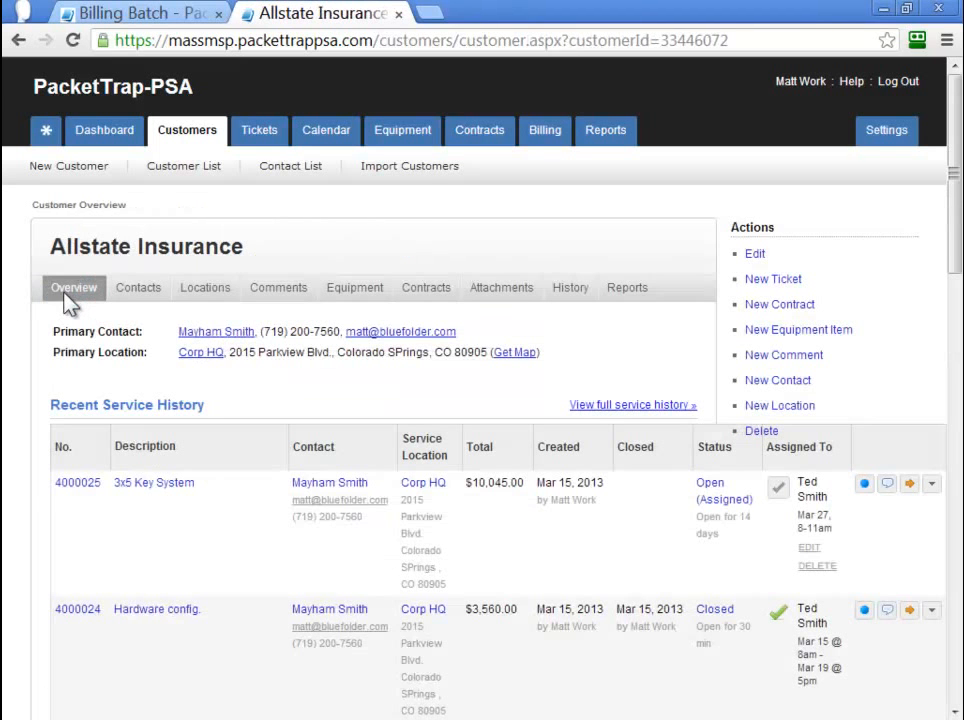
# Reopen billing batch 4396, retry its failed items, and check the export status of the batch invoices
pyautogui.click(550, 138)
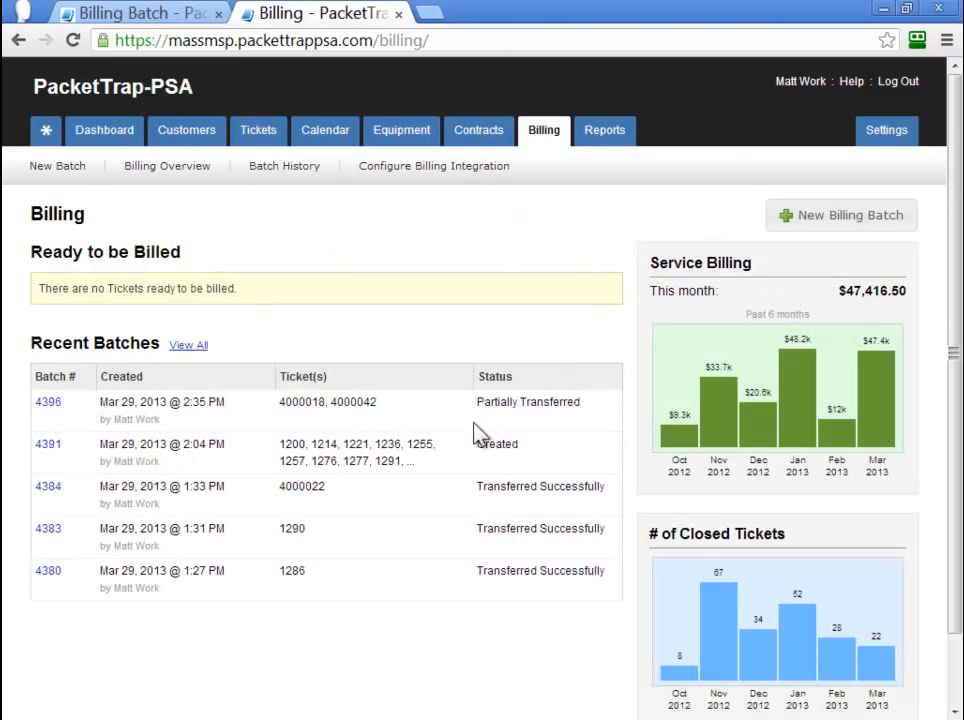
pyautogui.click(48, 403)
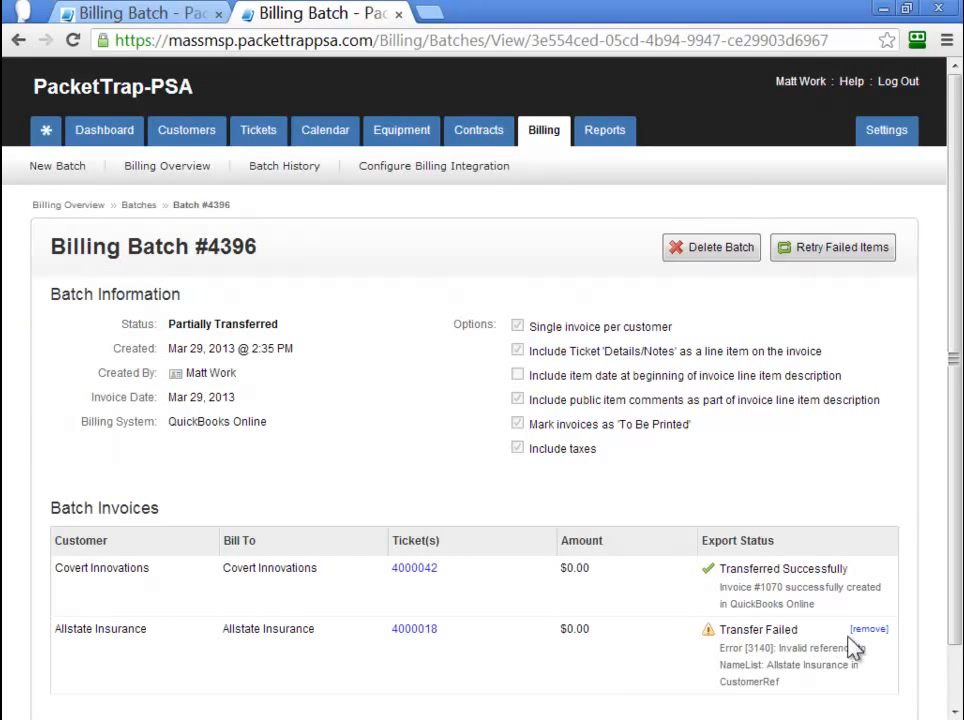
pyautogui.click(840, 256)
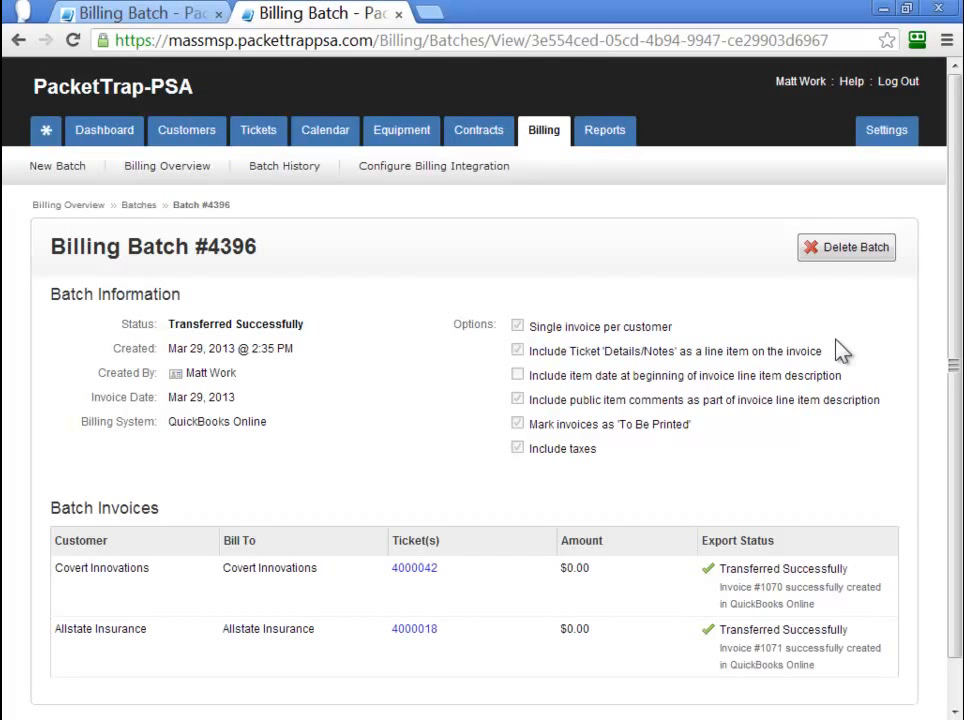
pyautogui.moveTo(953, 377); pyautogui.dragTo(955, 440)
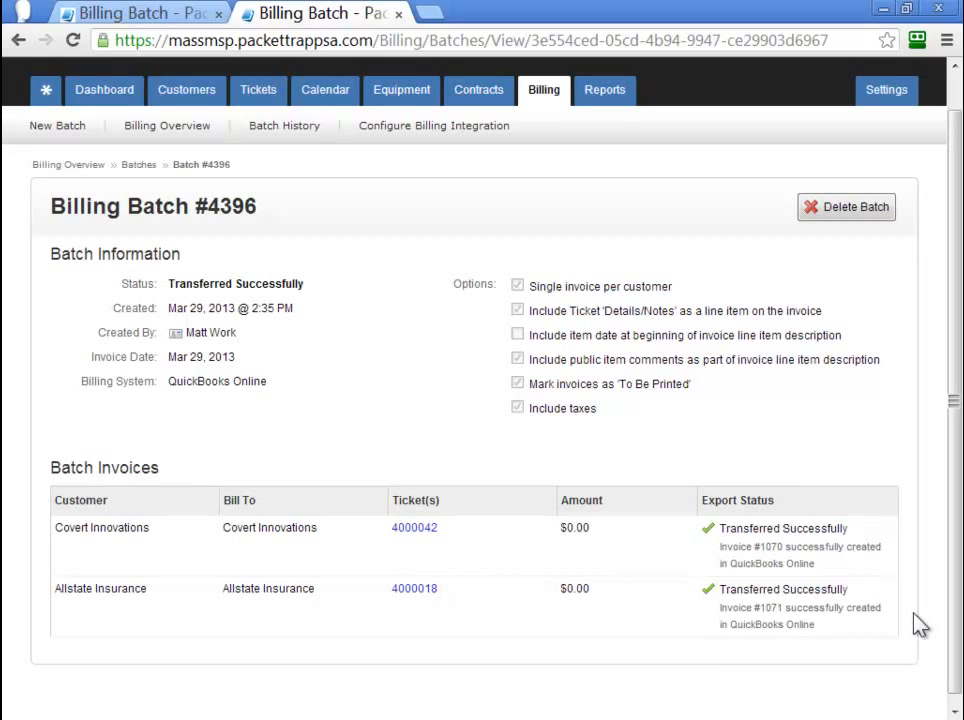
pyautogui.scroll(1, 918, 625)
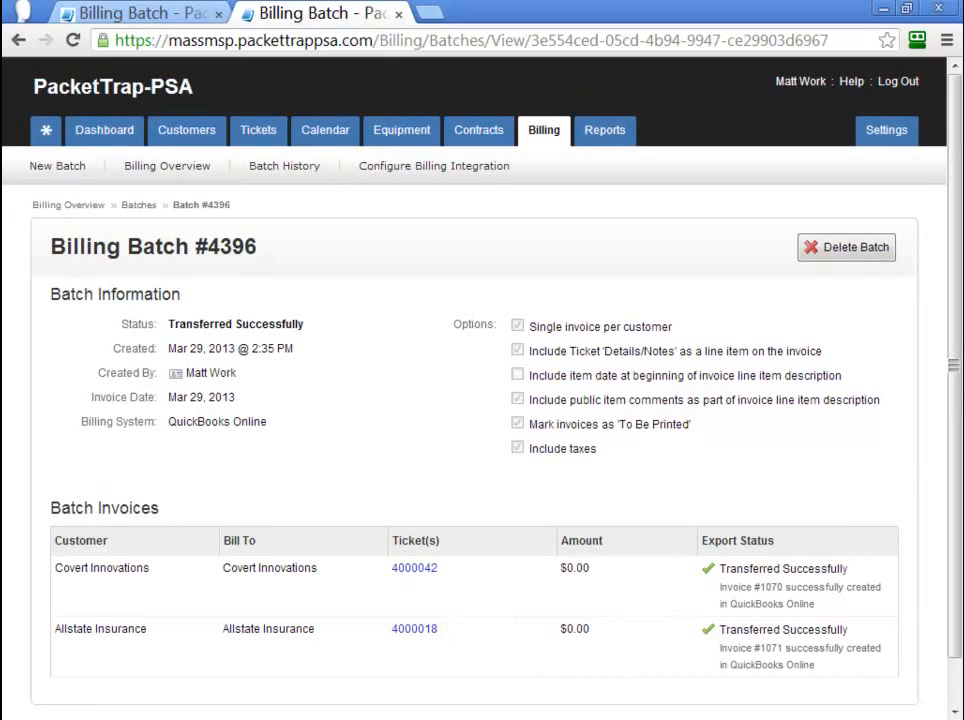
# Switch to QuickBooks Online in a maximized window and open the Covert Innovations invoice from the recent transactions
pyautogui.moveTo(5, 22); pyautogui.dragTo(656, 30)
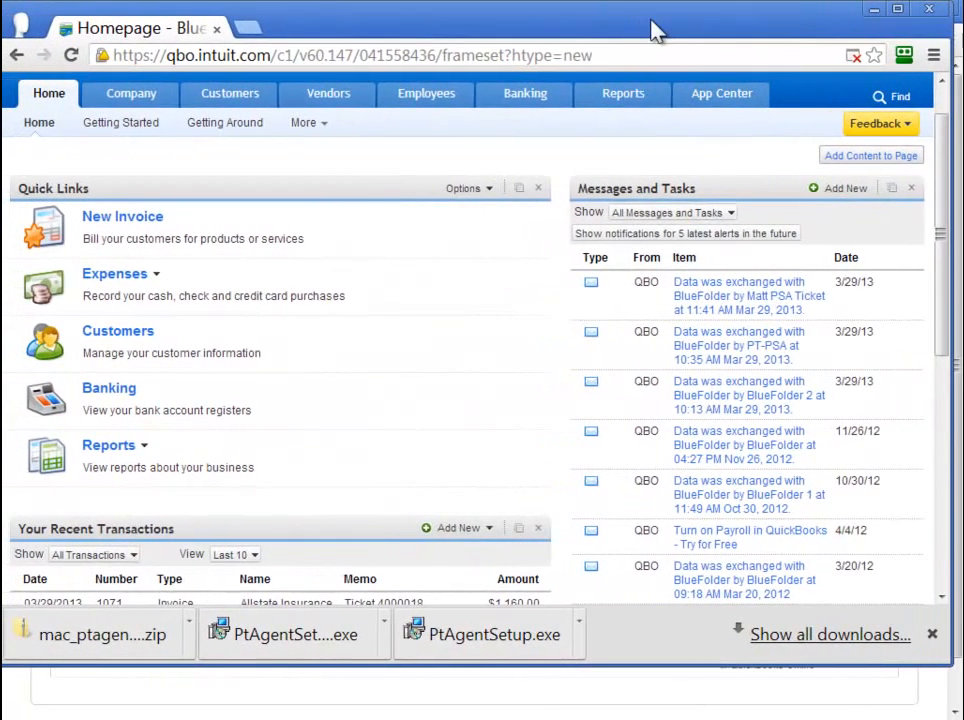
pyautogui.click(898, 10)
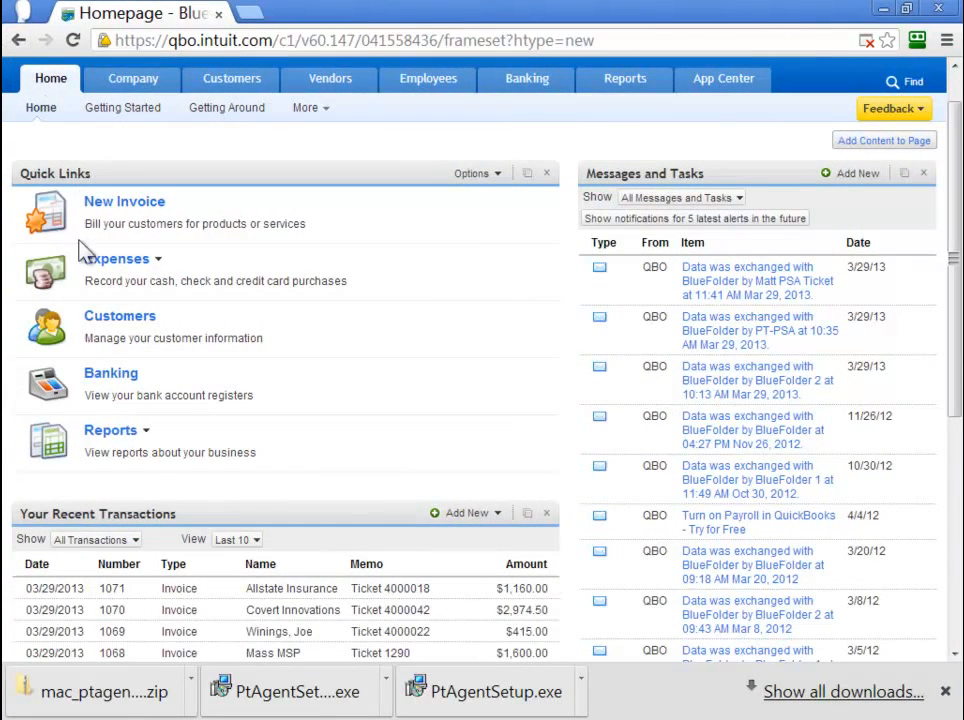
pyautogui.moveTo(241, 618)
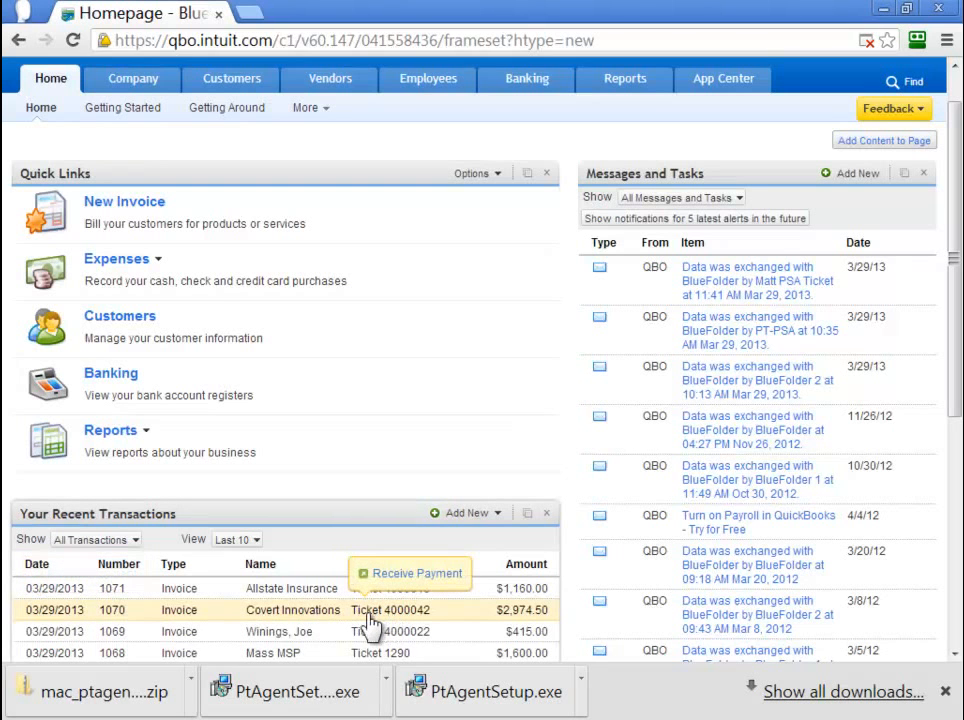
pyautogui.click(270, 614)
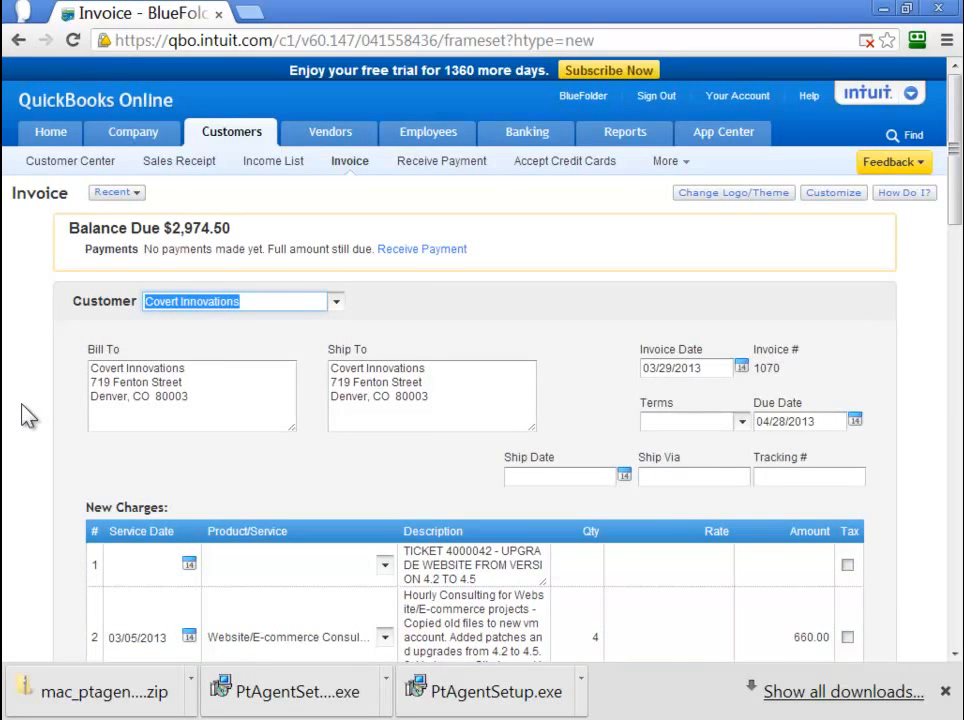
# Examine the Covert Innovations invoice's line items, totals, memo and delivery options, enlarging the description box of line 2
pyautogui.scroll(-1, 28, 417)
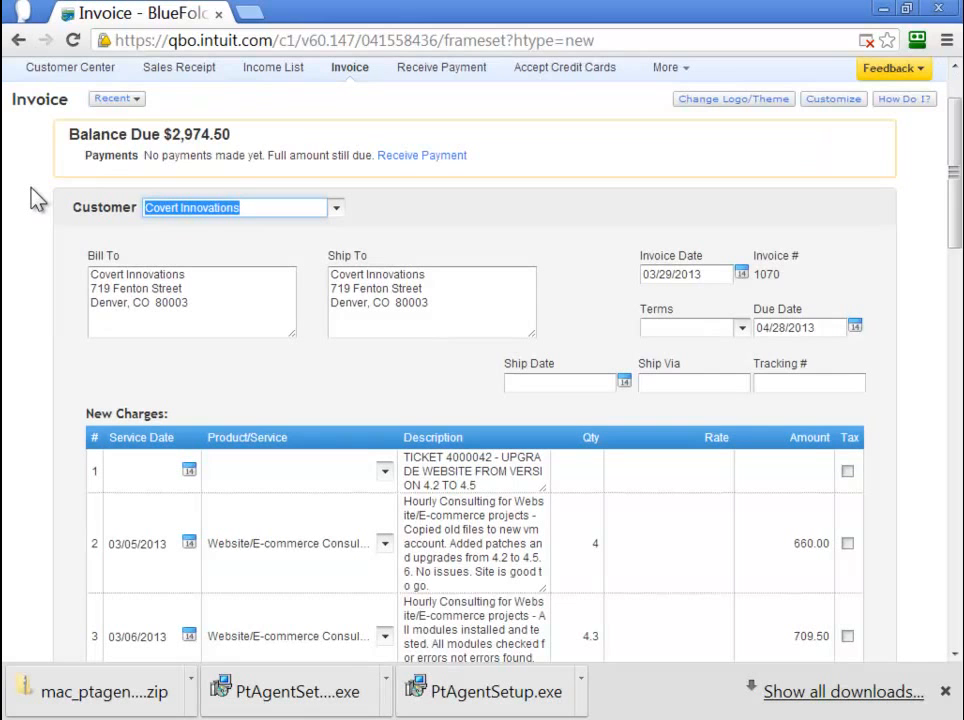
pyautogui.scroll(-1, 41, 255)
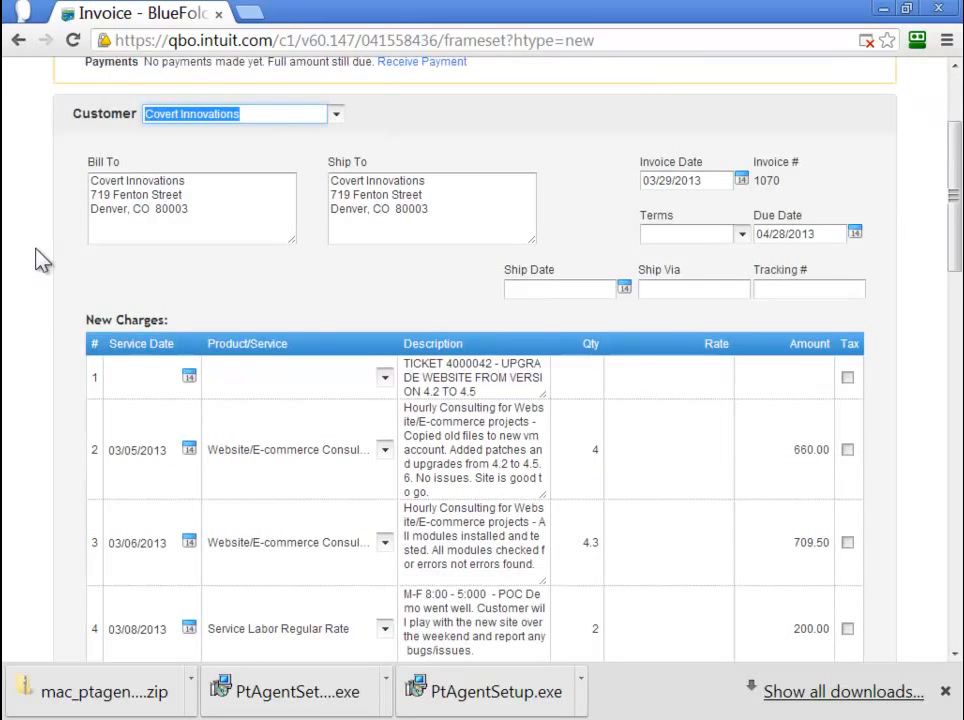
pyautogui.scroll(-1, 38, 260)
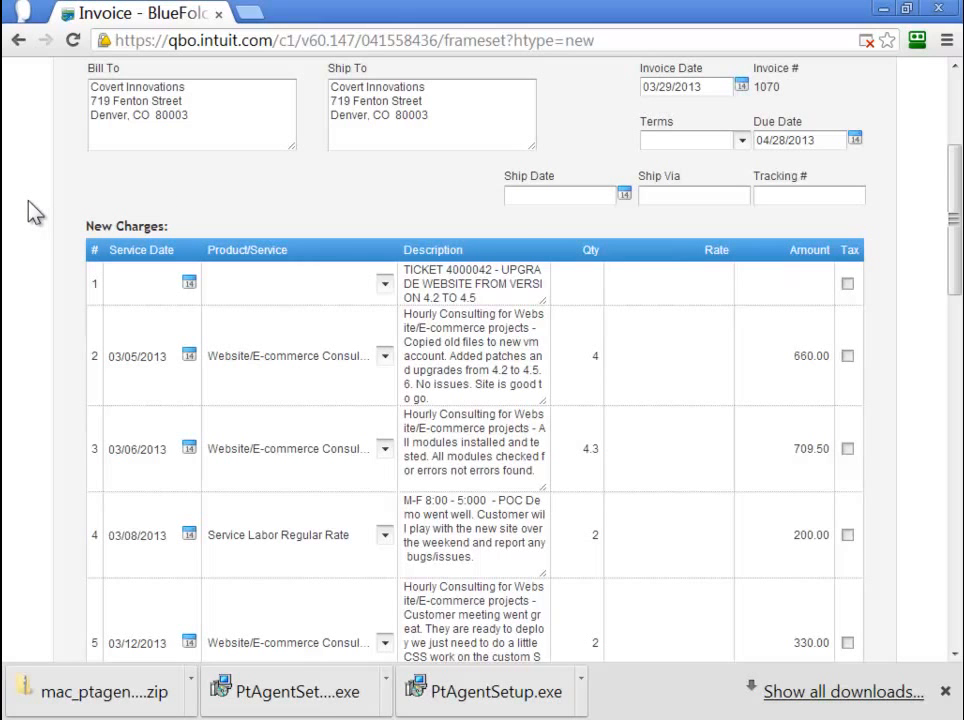
pyautogui.scroll(-1, 29, 203)
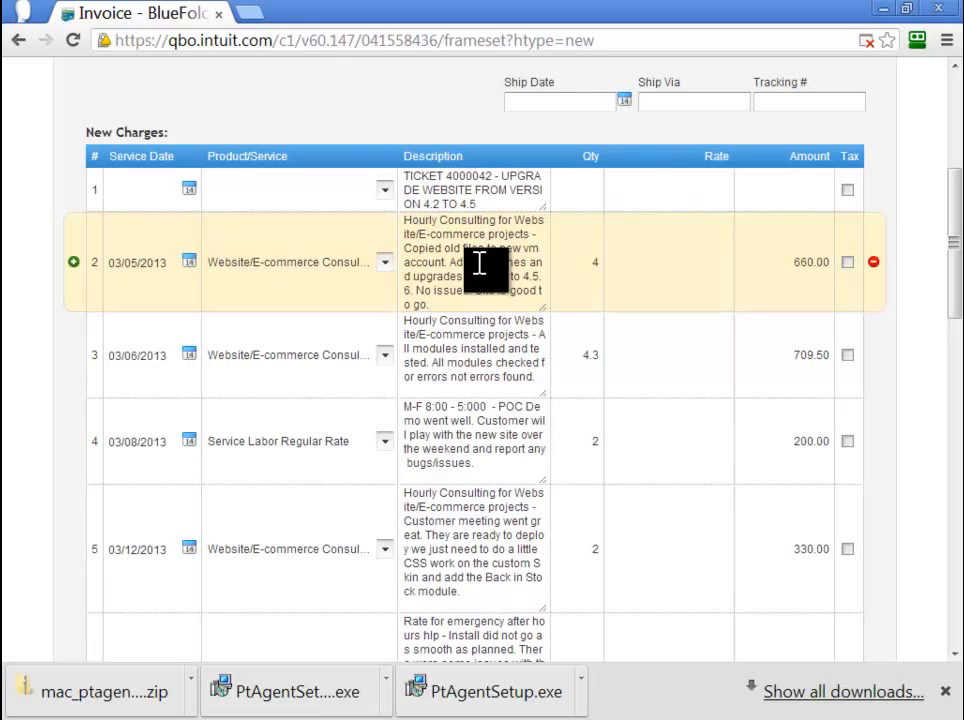
pyautogui.moveTo(549, 318); pyautogui.dragTo(645, 445)
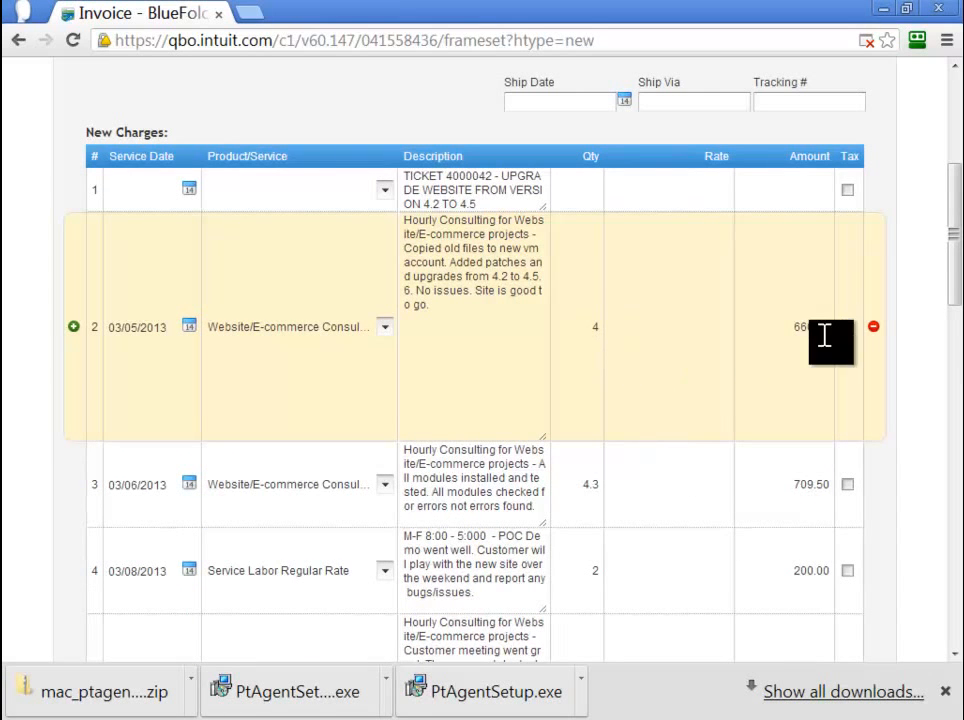
pyautogui.moveTo(960, 262); pyautogui.dragTo(960, 447)
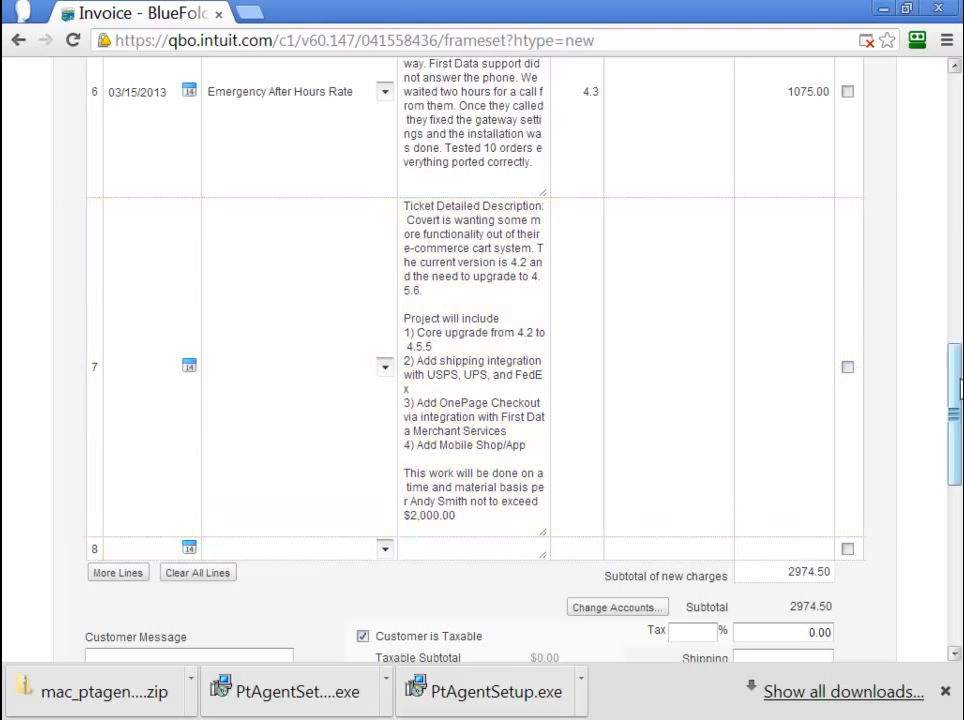
pyautogui.moveTo(958, 390); pyautogui.dragTo(958, 430)
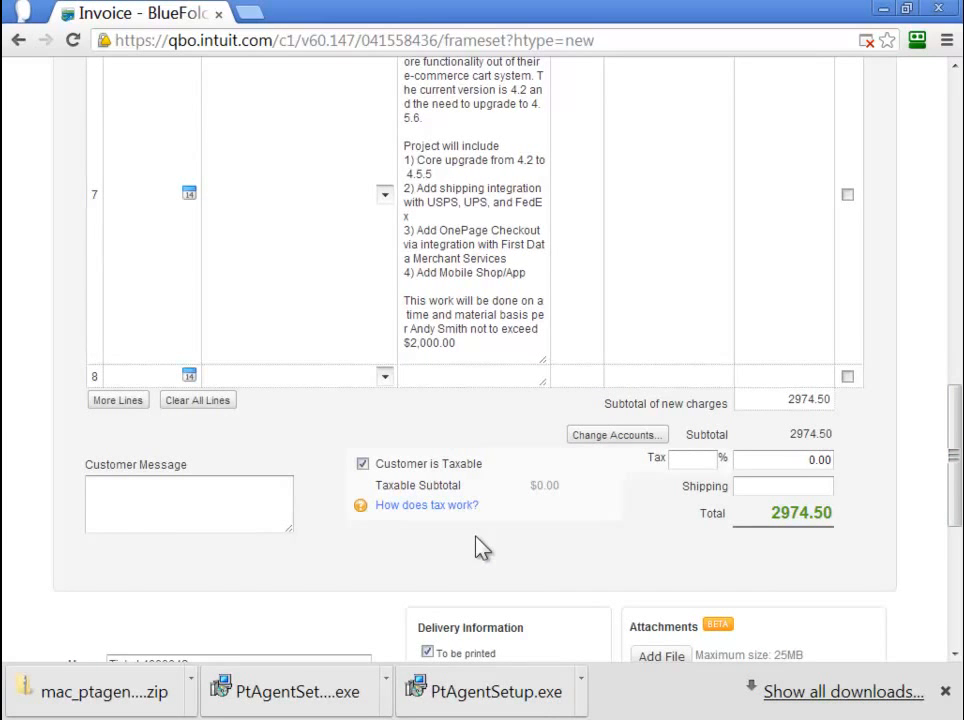
pyautogui.scroll(-3, 483, 548)
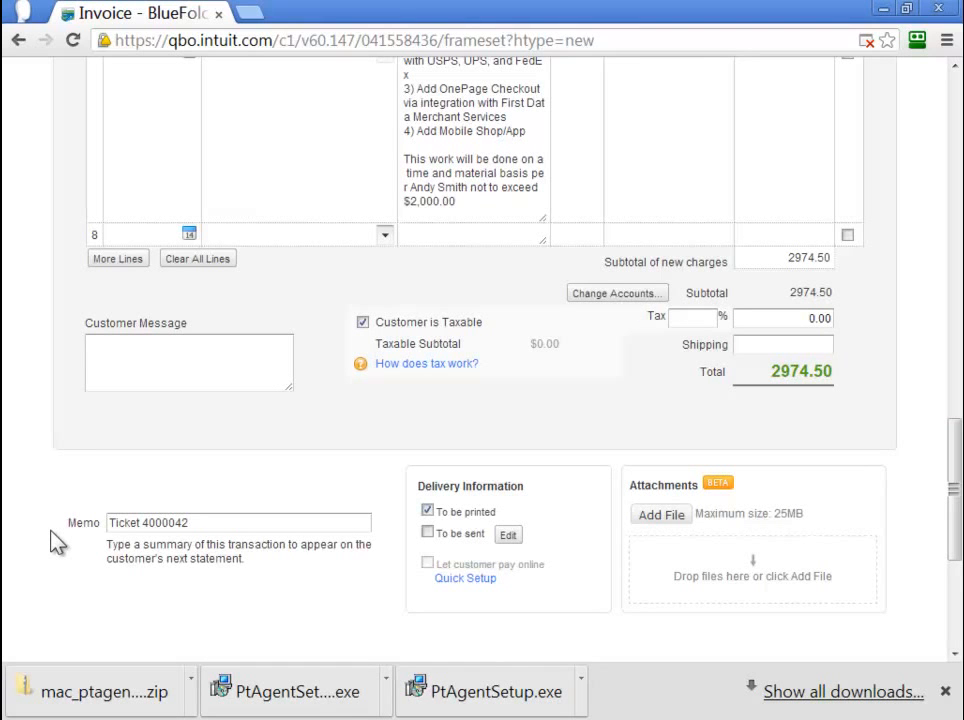
# Switch back to PacketTrap PSA, open the batch's Covert Innovations ticket, and review its billing information and billing summary
pyautogui.hotkey('alt', 'Tab')
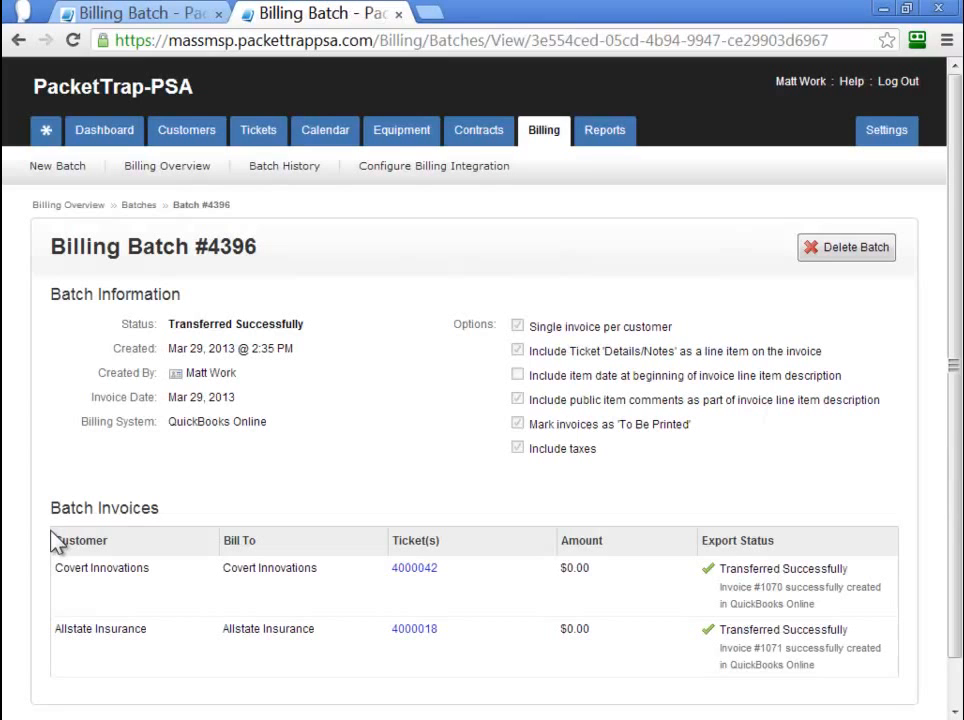
pyautogui.click(410, 577)
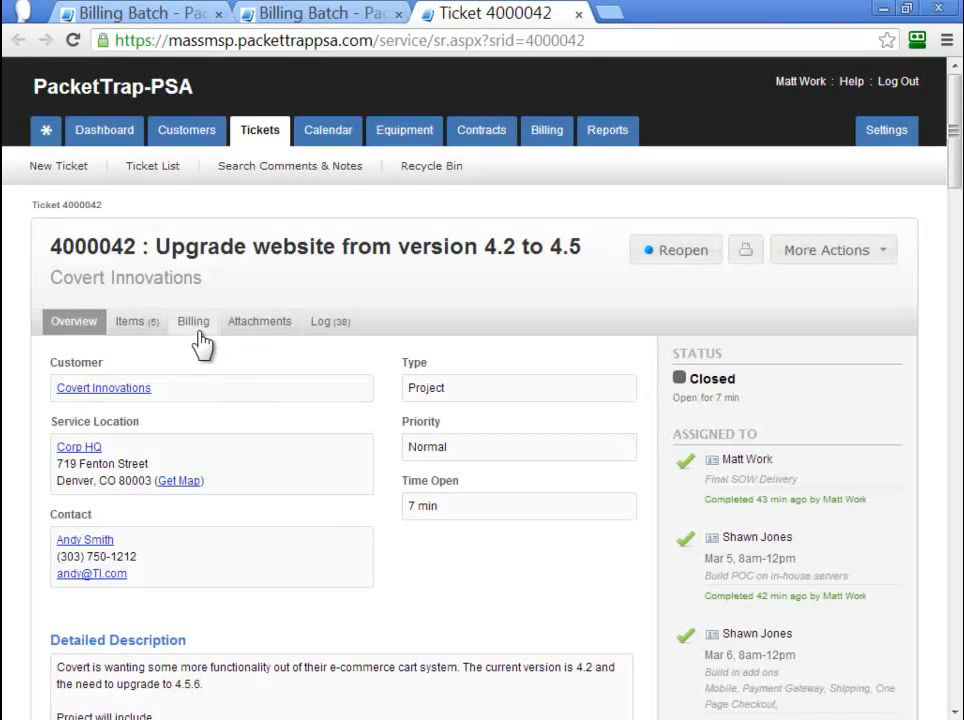
pyautogui.click(198, 330)
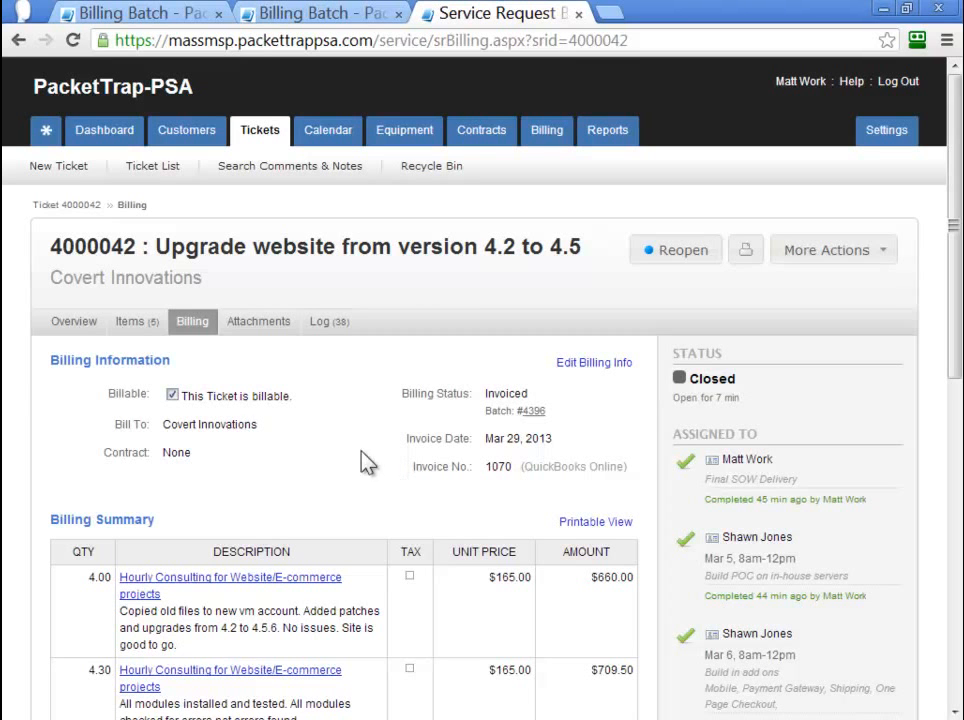
pyautogui.scroll(-3, 28, 410)
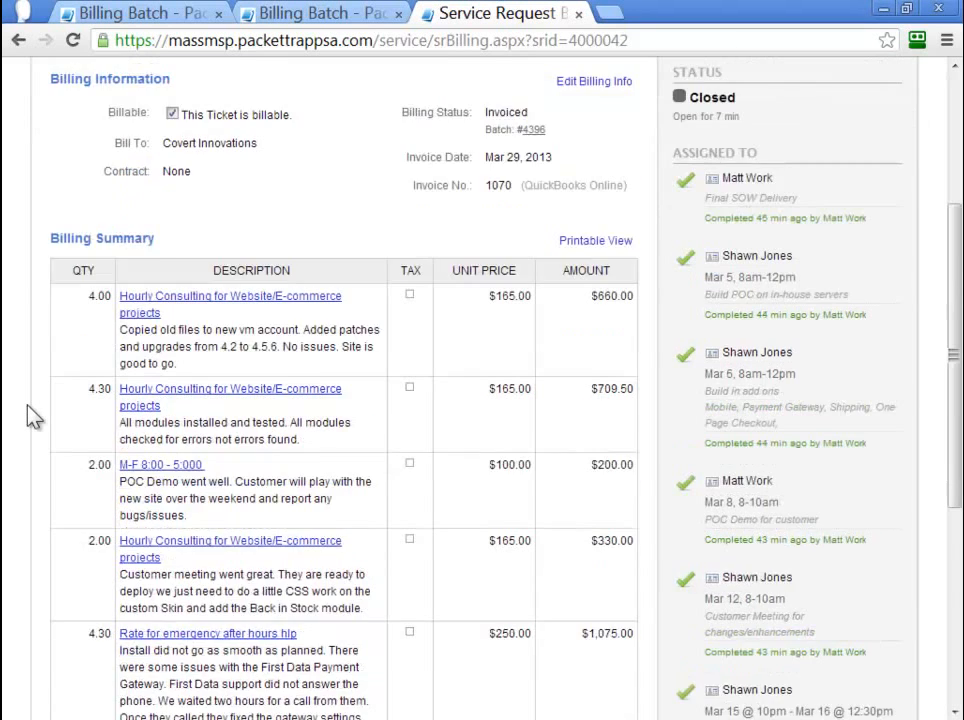
pyautogui.scroll(-1, 30, 416)
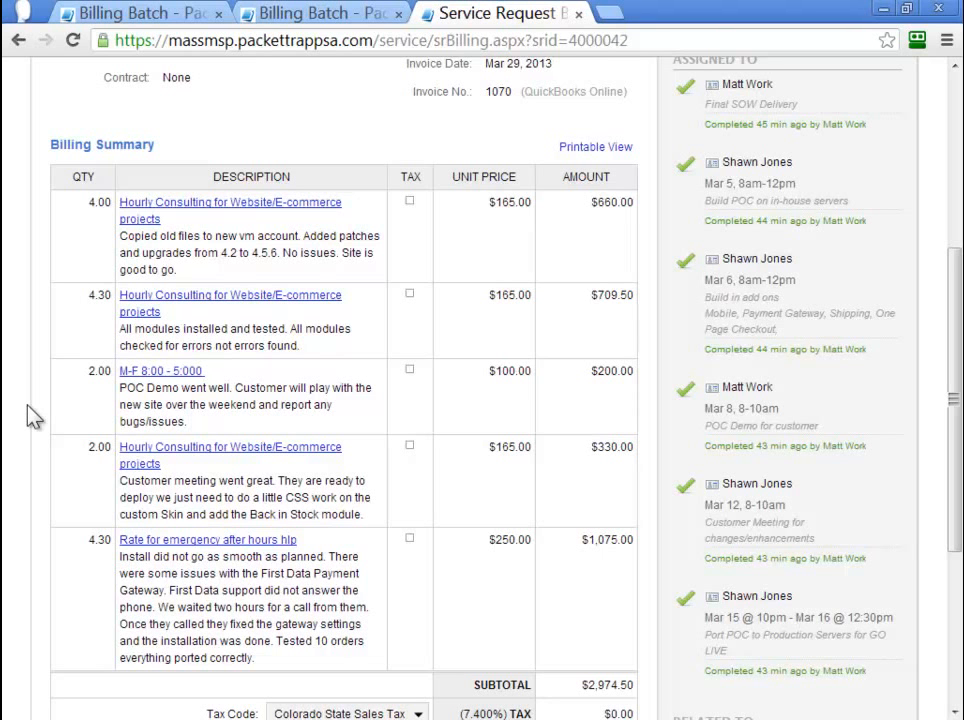
pyautogui.scroll(4, 33, 415)
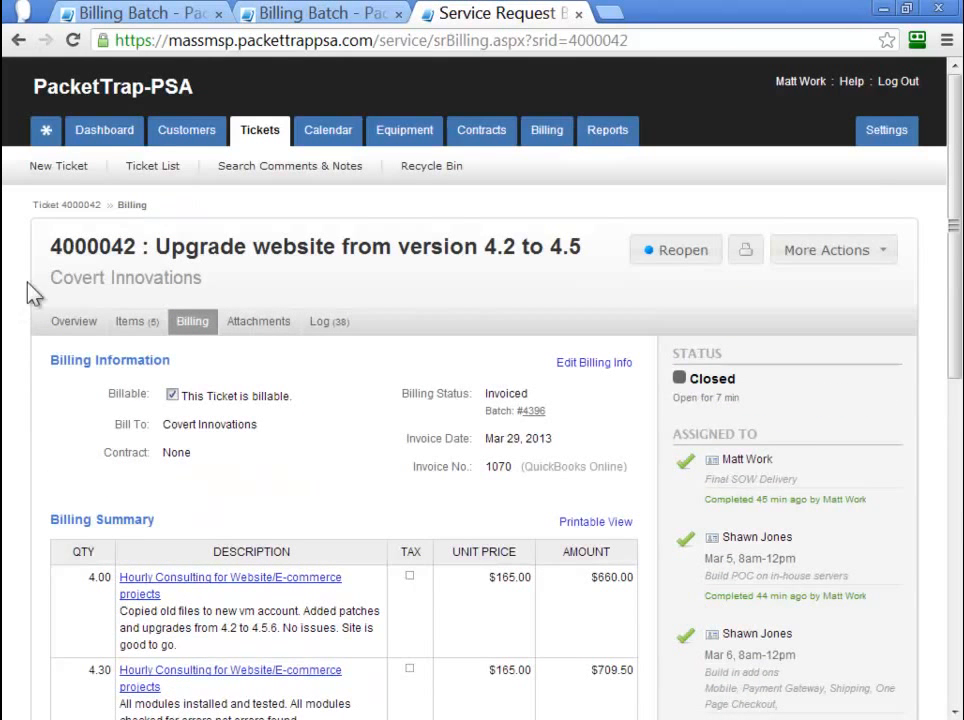
# Return to the ticket's overview, highlight the ticket title, and review the detailed description
pyautogui.click(68, 323)
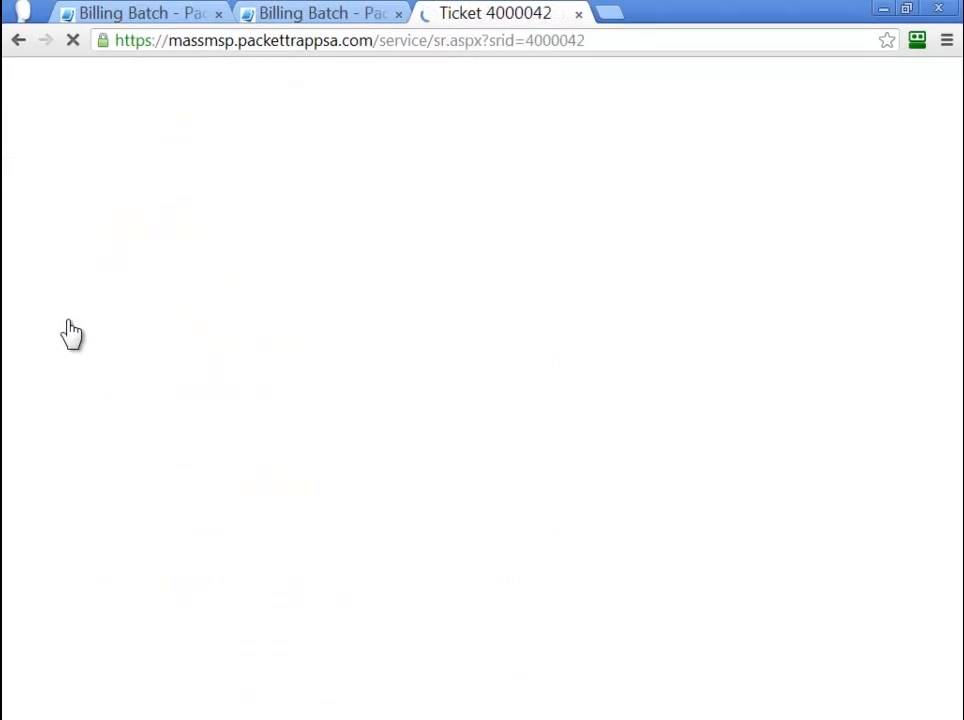
pyautogui.scroll(-4, 27, 352)
pyautogui.scroll(2, 15, 350)
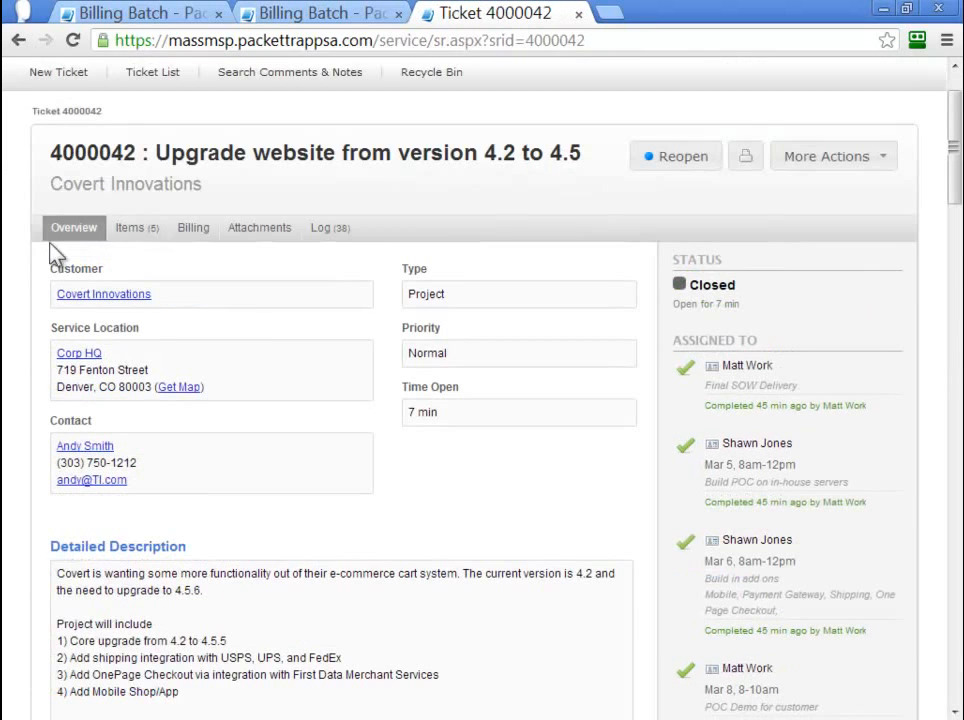
pyautogui.moveTo(156, 154); pyautogui.dragTo(590, 178)
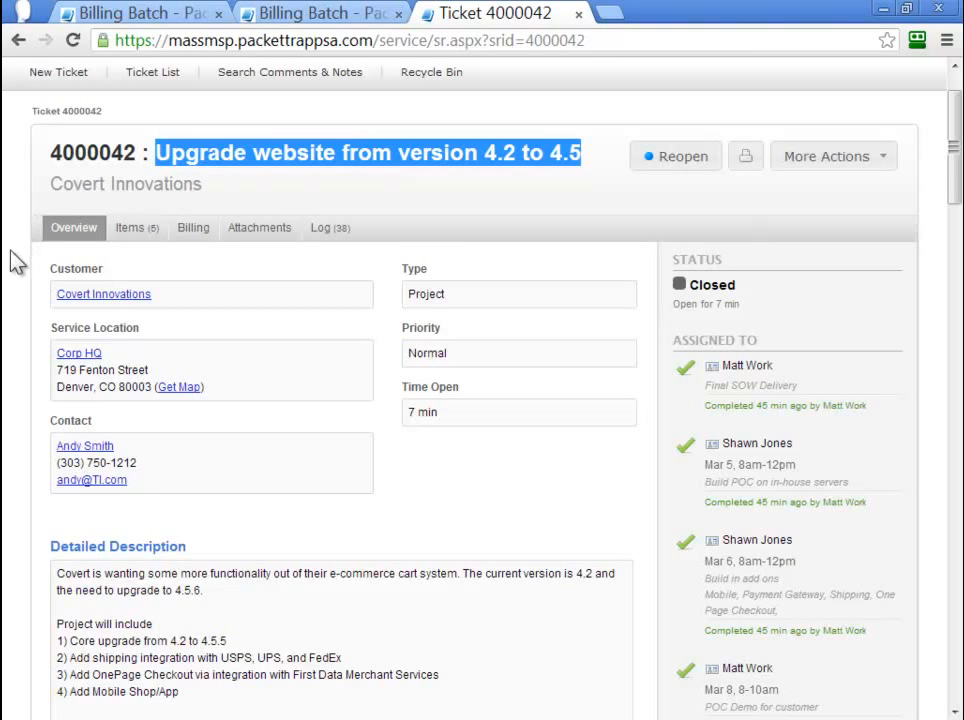
pyautogui.scroll(-3, 17, 262)
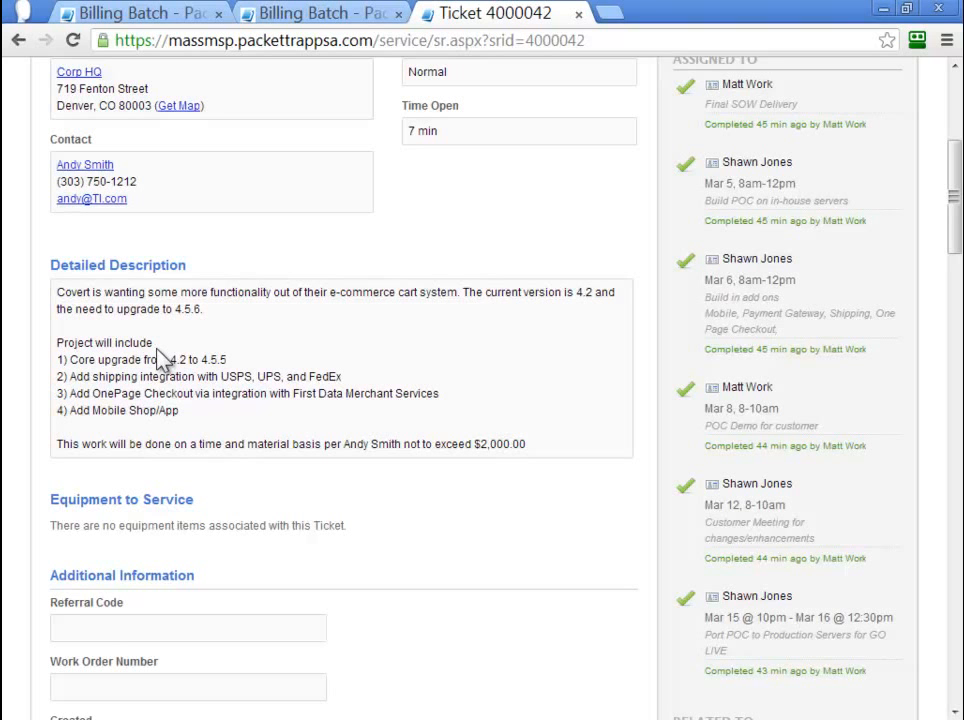
pyautogui.scroll(5, 512, 402)
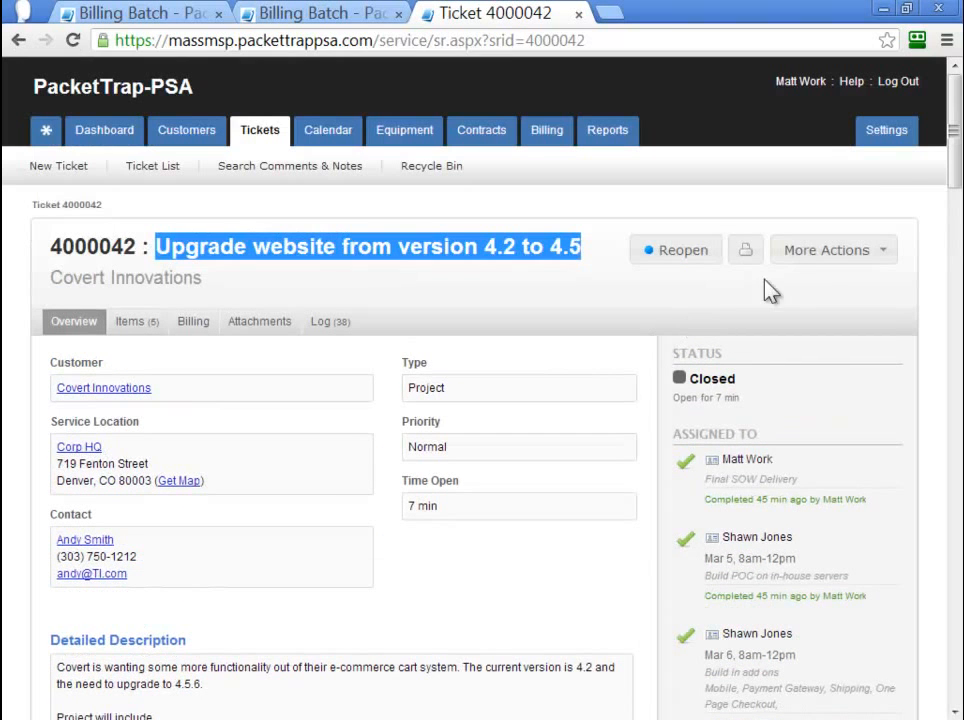
# Open the billing system integration options in the general settings
pyautogui.moveTo(563, 145)
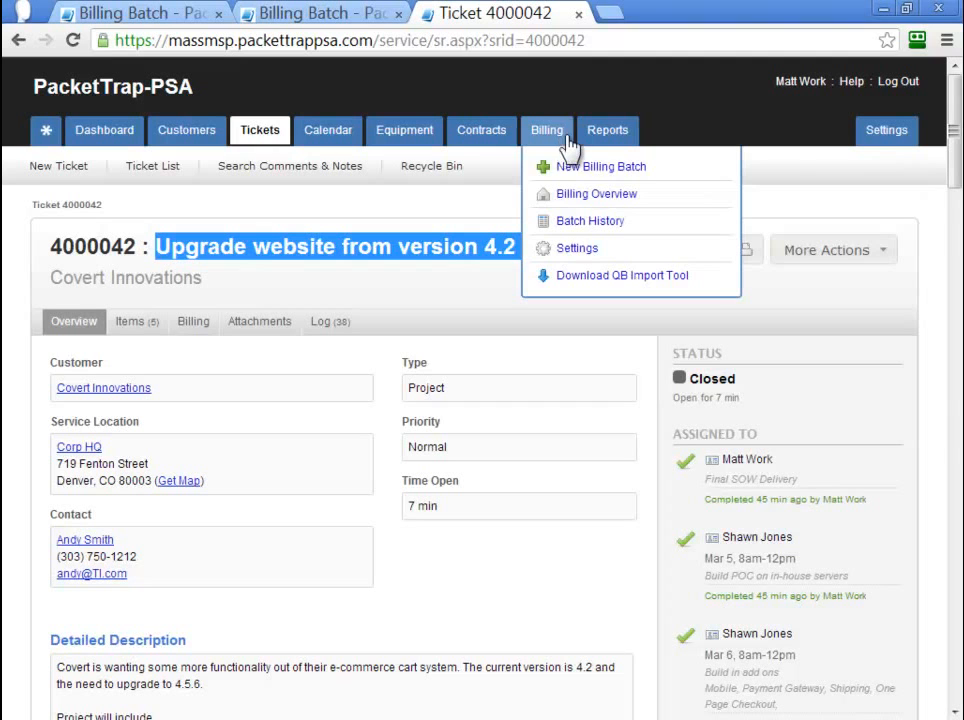
pyautogui.moveTo(858, 145)
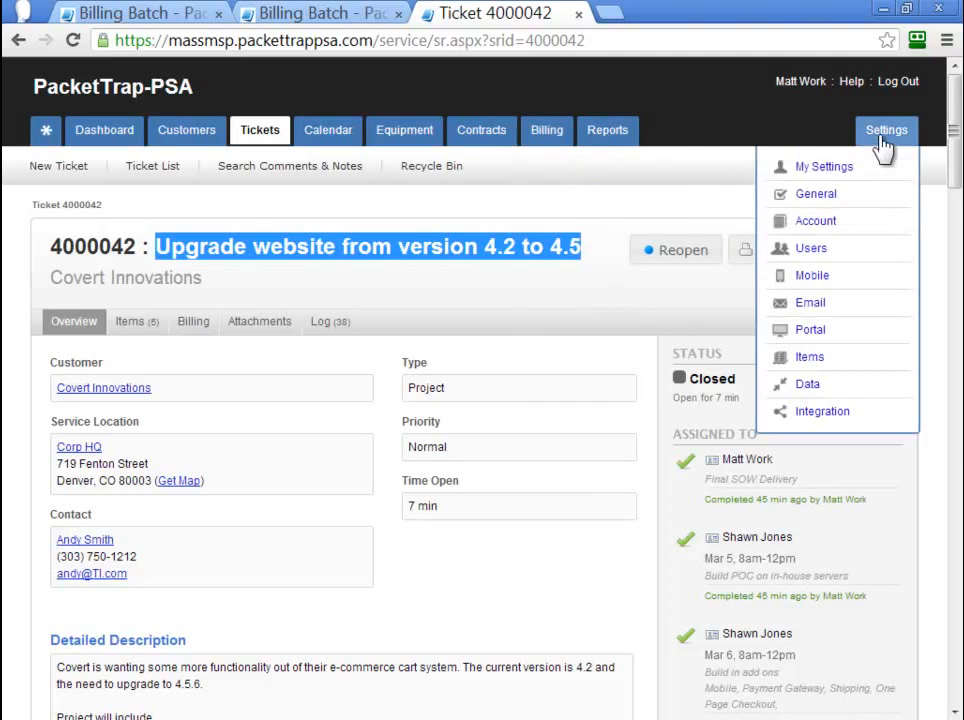
pyautogui.click(826, 196)
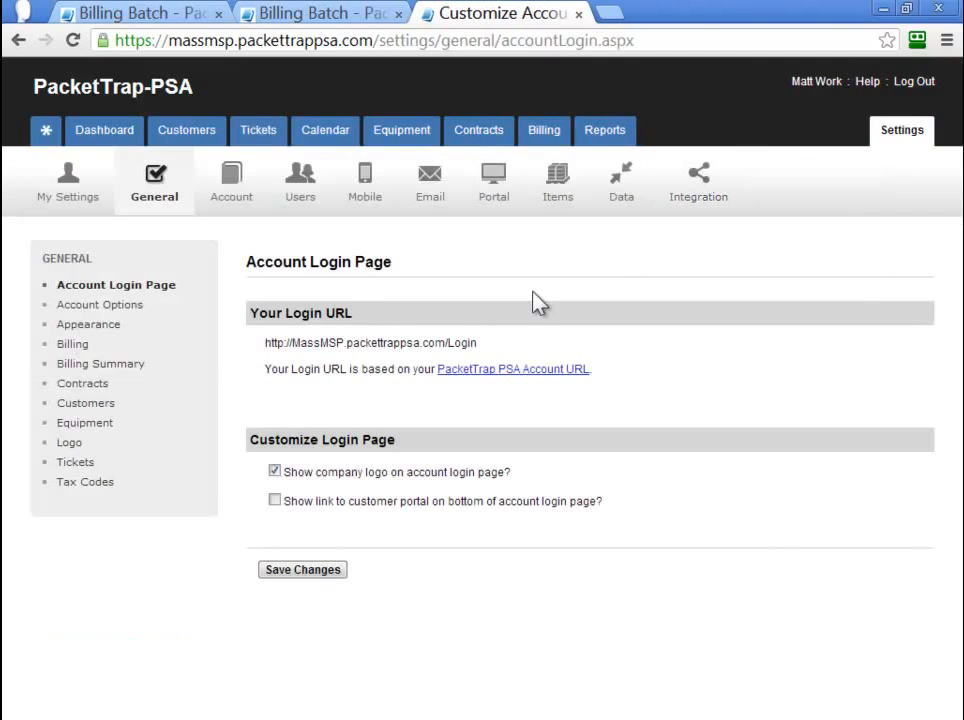
pyautogui.click(77, 348)
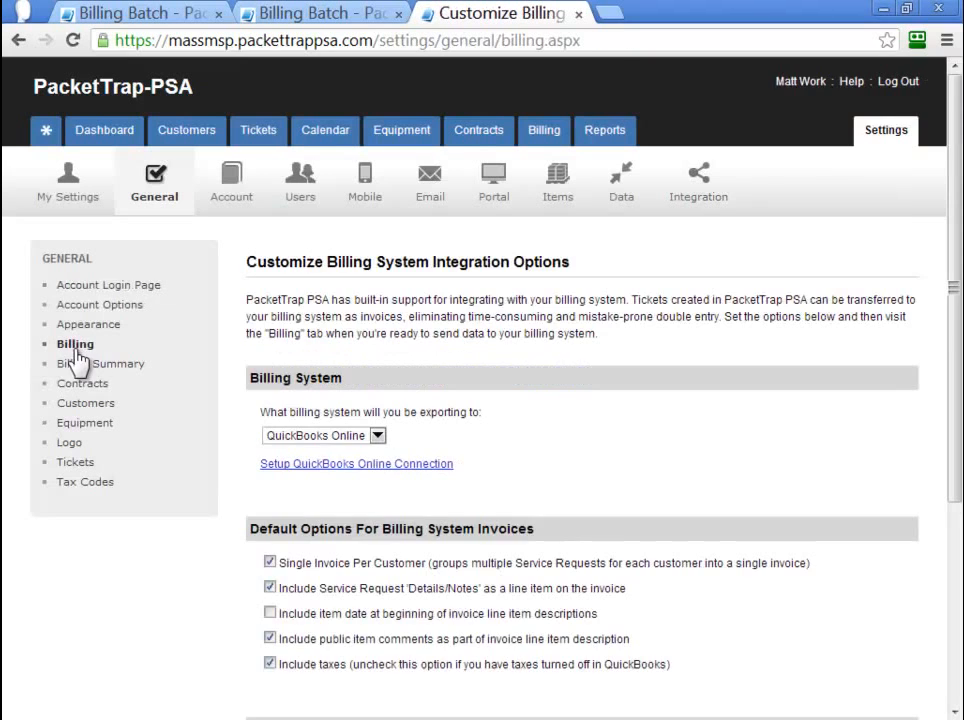
# Review the default billing system invoice options and highlight the one that includes Service Request 'Details/Notes' as a line item
pyautogui.scroll(-1, 190, 447)
pyautogui.scroll(-1, 183, 447)
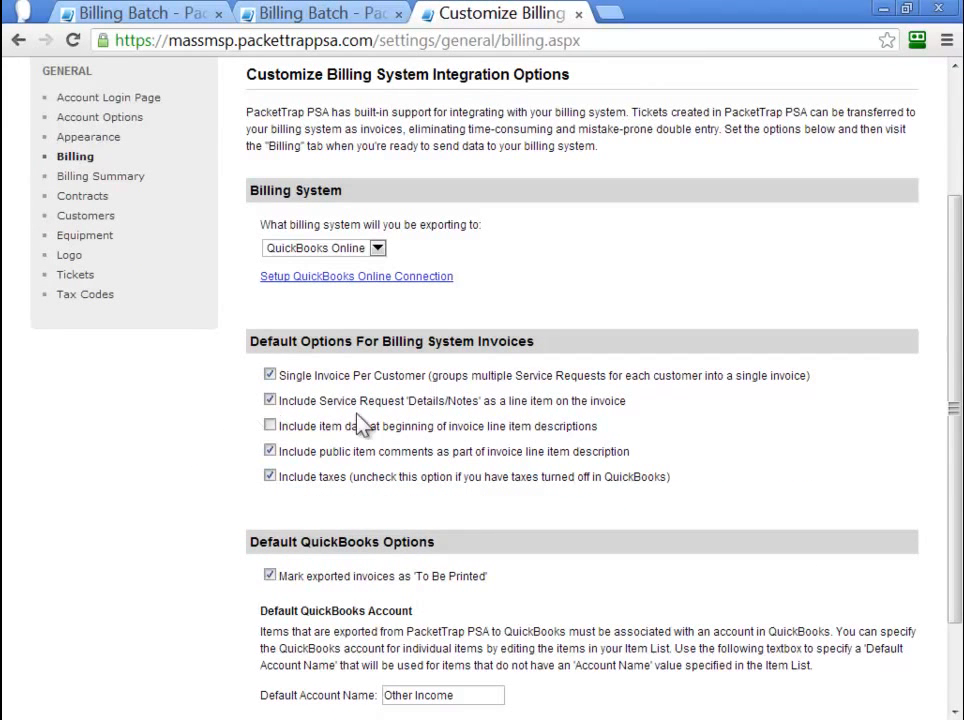
pyautogui.moveTo(624, 401); pyautogui.dragTo(266, 408)
pyautogui.moveTo(180, 418); pyautogui.dragTo(180, 418)
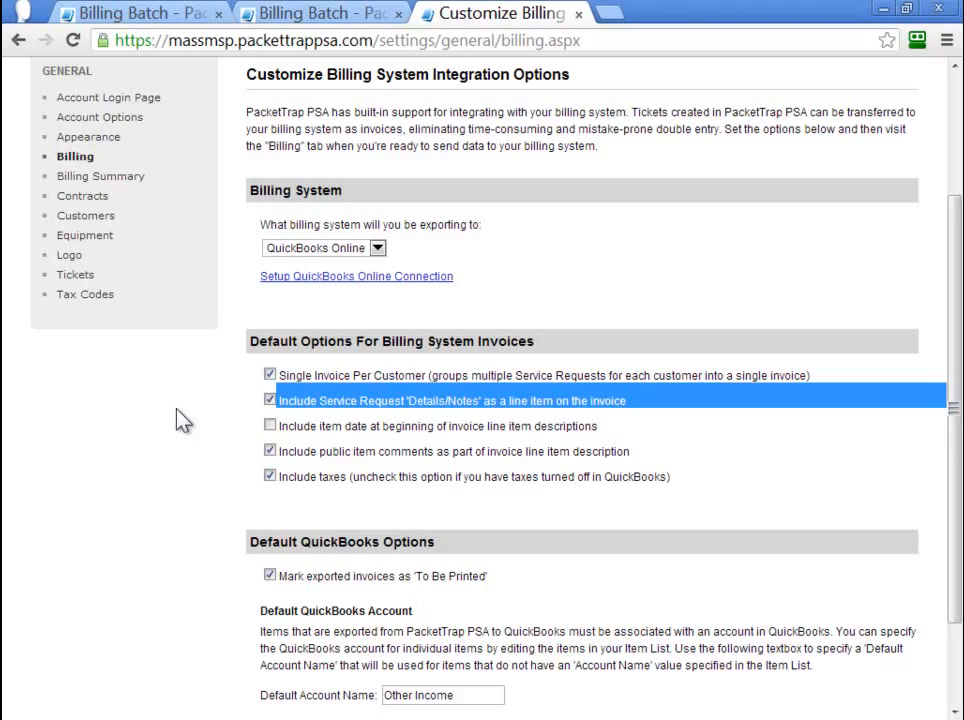
pyautogui.scroll(3, 180, 415)
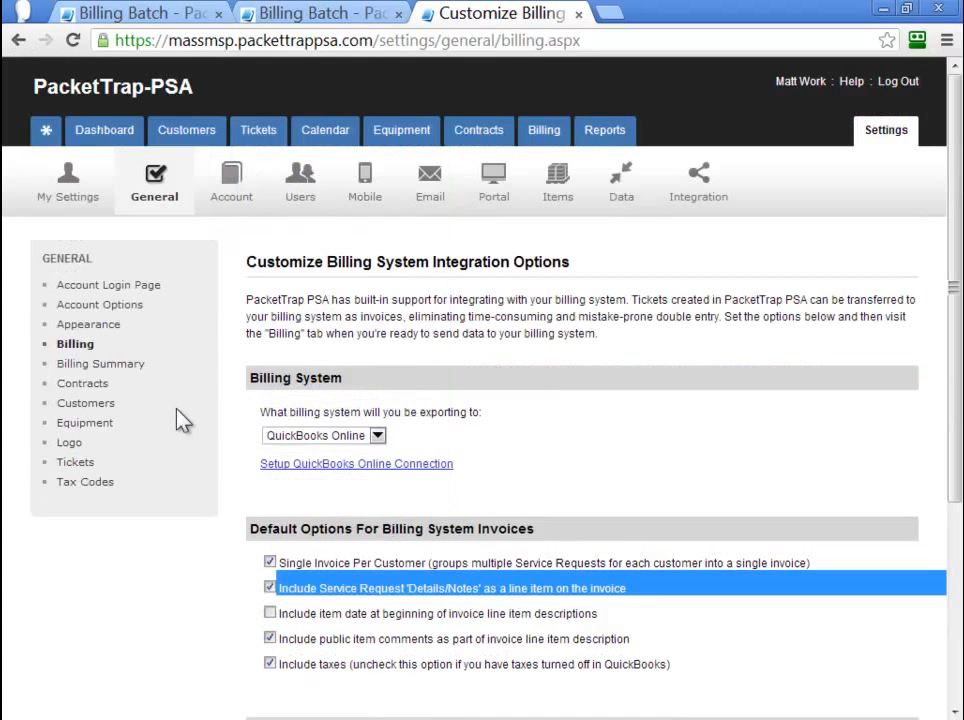
# Open the Covert Innovations website upgrade ticket's billing summary and highlight the comments under its first two line items
pyautogui.moveTo(258, 133)
pyautogui.click(285, 320)
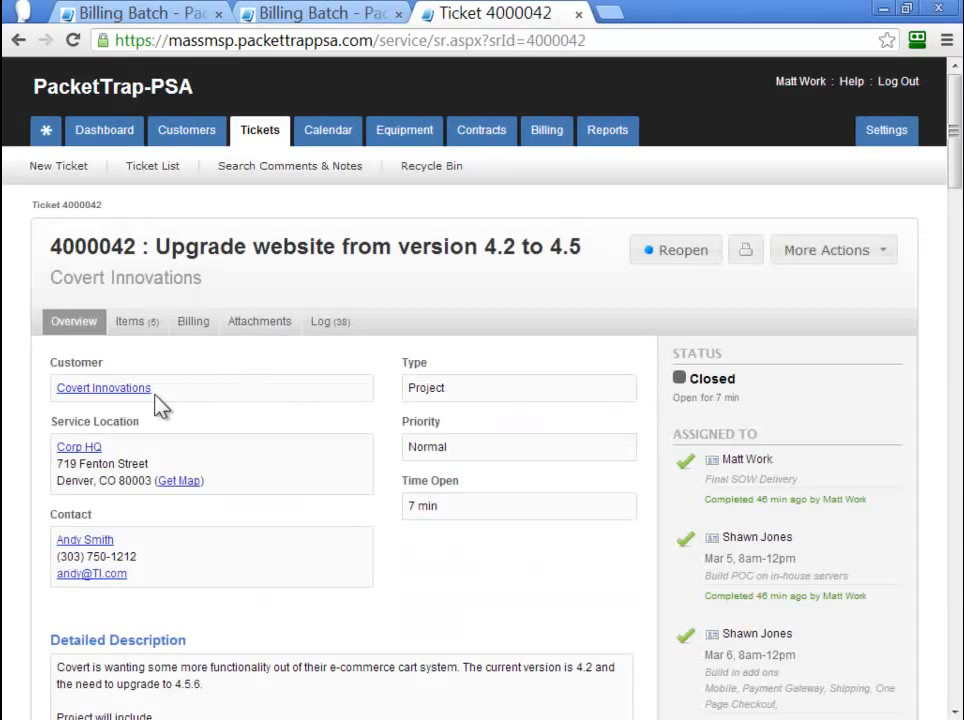
pyautogui.click(193, 321)
pyautogui.scroll(-5, 40, 440)
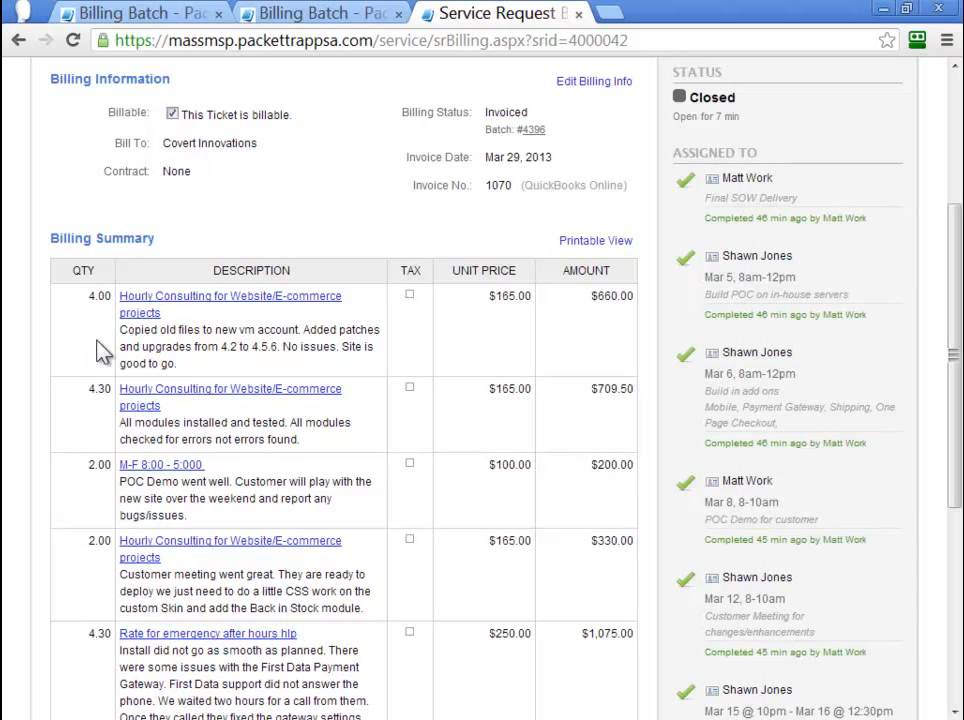
pyautogui.moveTo(122, 331); pyautogui.dragTo(316, 377)
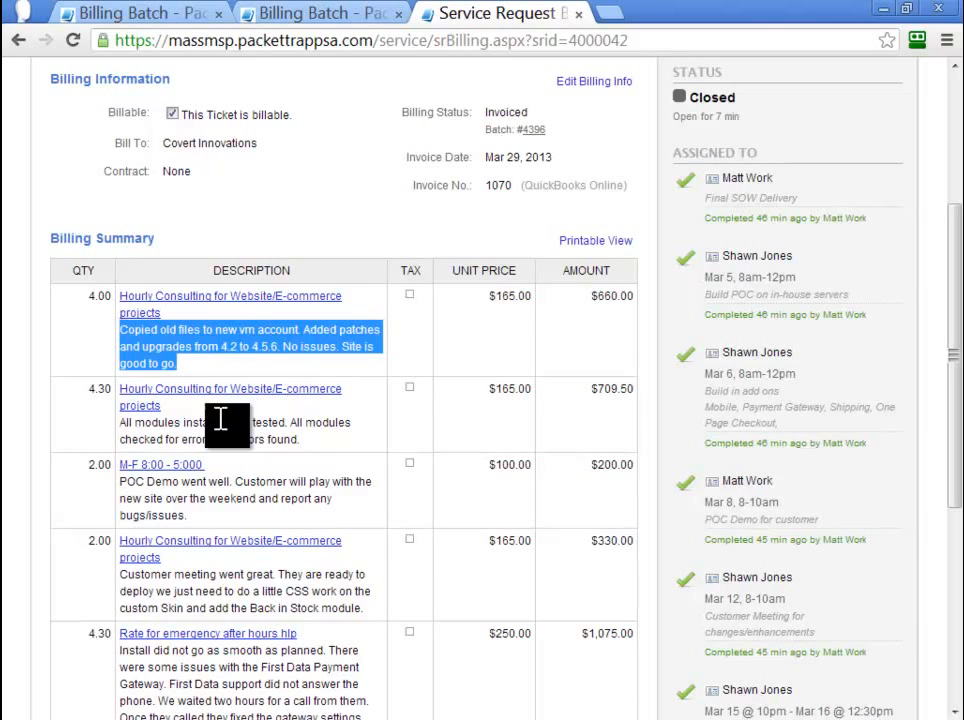
pyautogui.moveTo(121, 424); pyautogui.dragTo(318, 441)
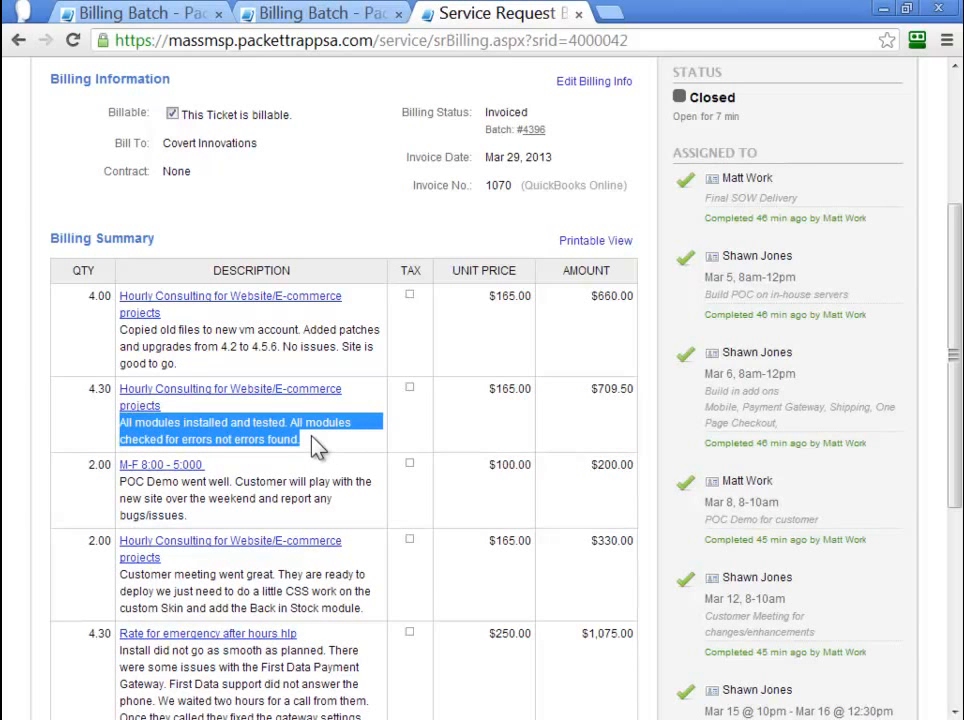
pyautogui.scroll(3, 318, 448)
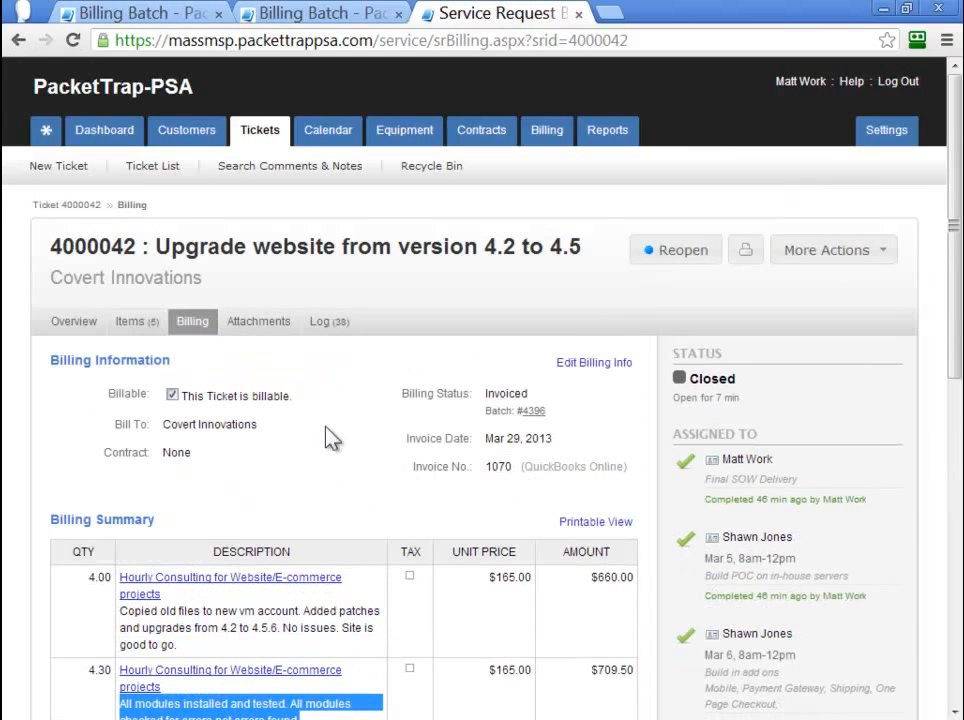
# Return to the billing integration options in the general settings and highlight the option to include public item comments in line item descriptions
pyautogui.click(878, 148)
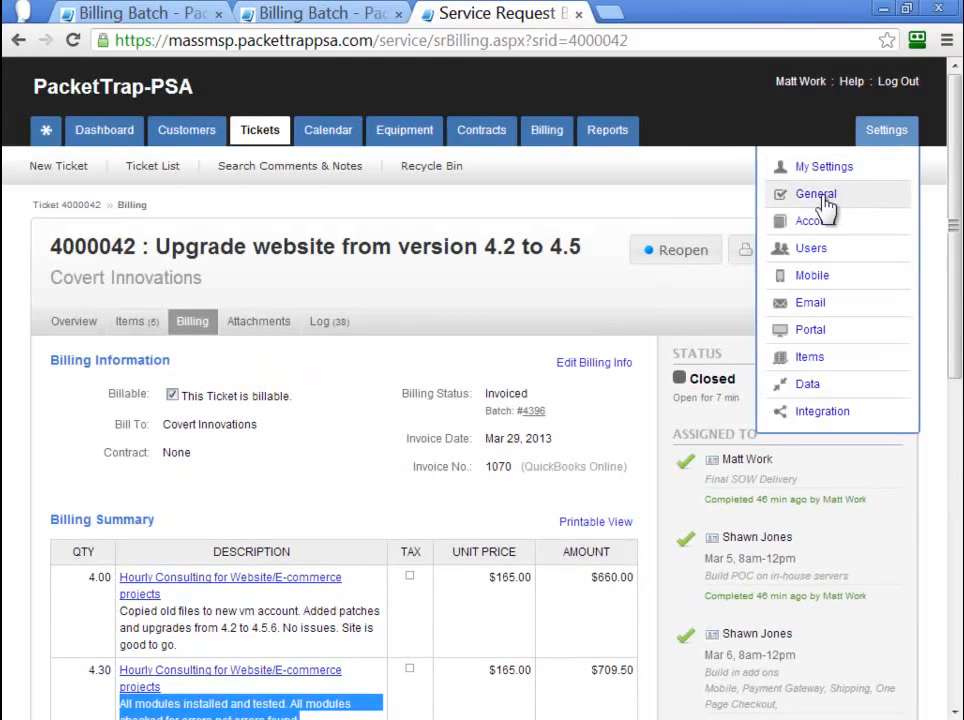
pyautogui.click(818, 196)
pyautogui.click(68, 346)
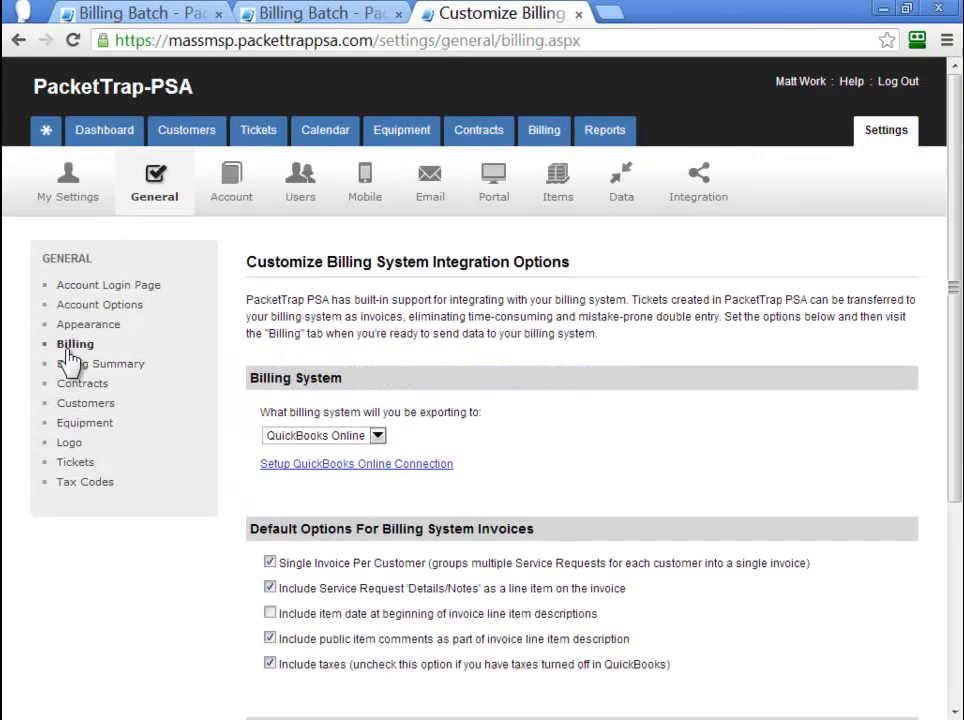
pyautogui.scroll(-1, 150, 518)
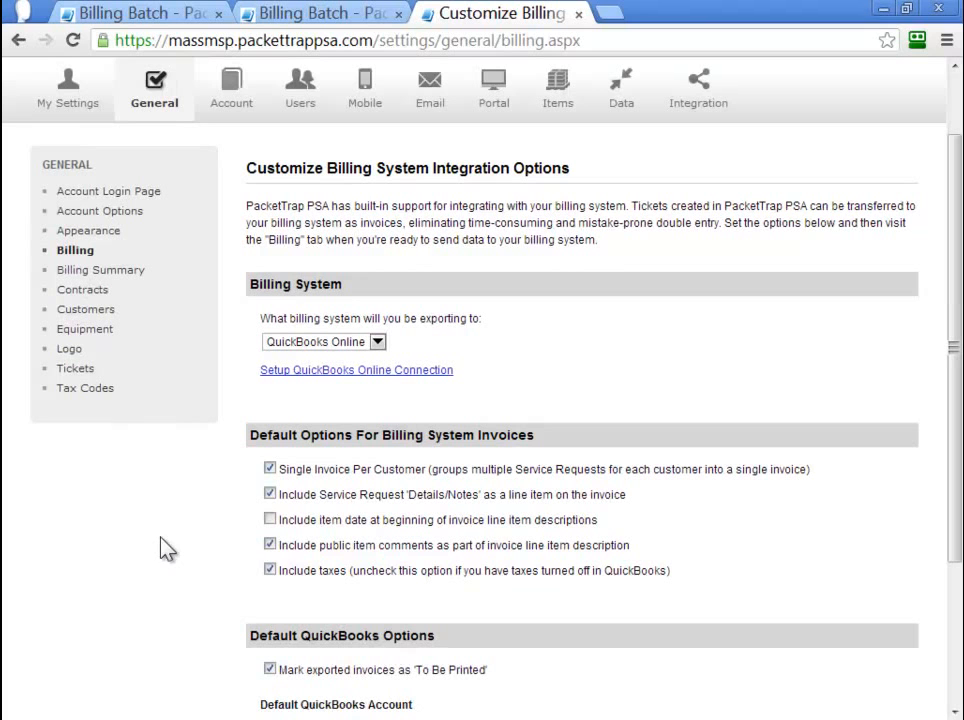
pyautogui.moveTo(632, 547); pyautogui.dragTo(280, 545)
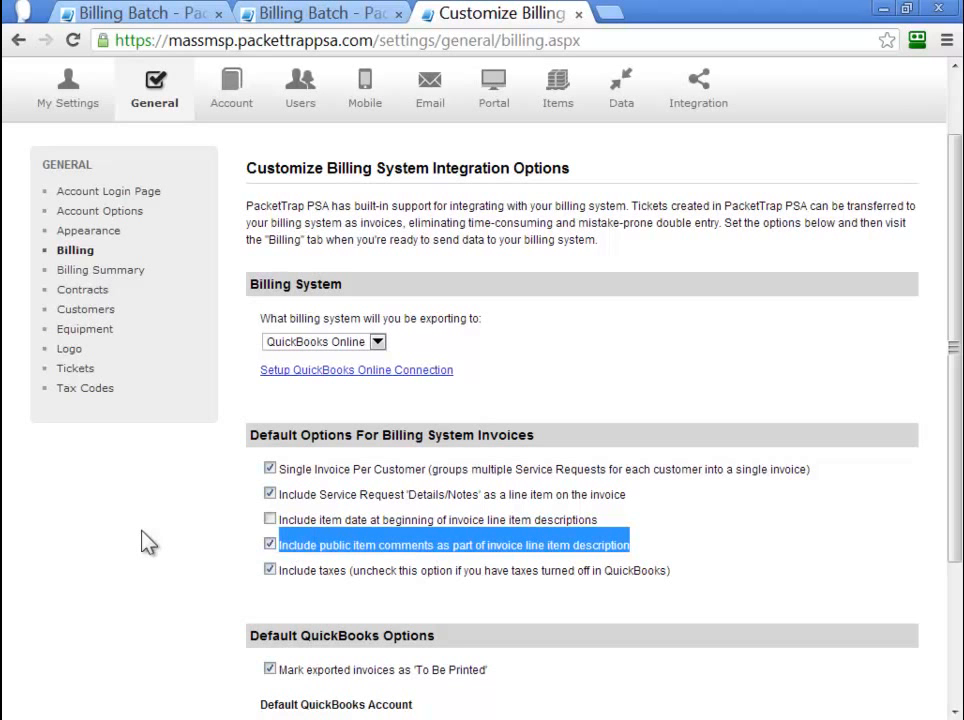
pyautogui.click(147, 543)
pyautogui.scroll(1, 146, 540)
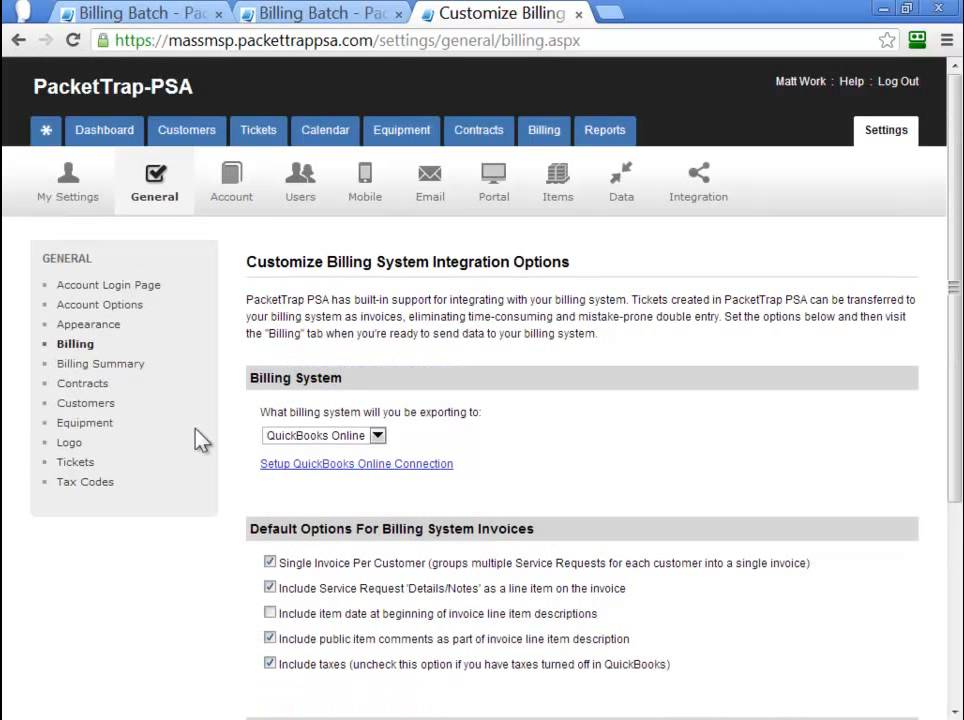
# Recheck the line item descriptions in the website upgrade ticket's billing summary and go to the billing overview
pyautogui.moveTo(247, 145)
pyautogui.click(268, 320)
pyautogui.click(197, 330)
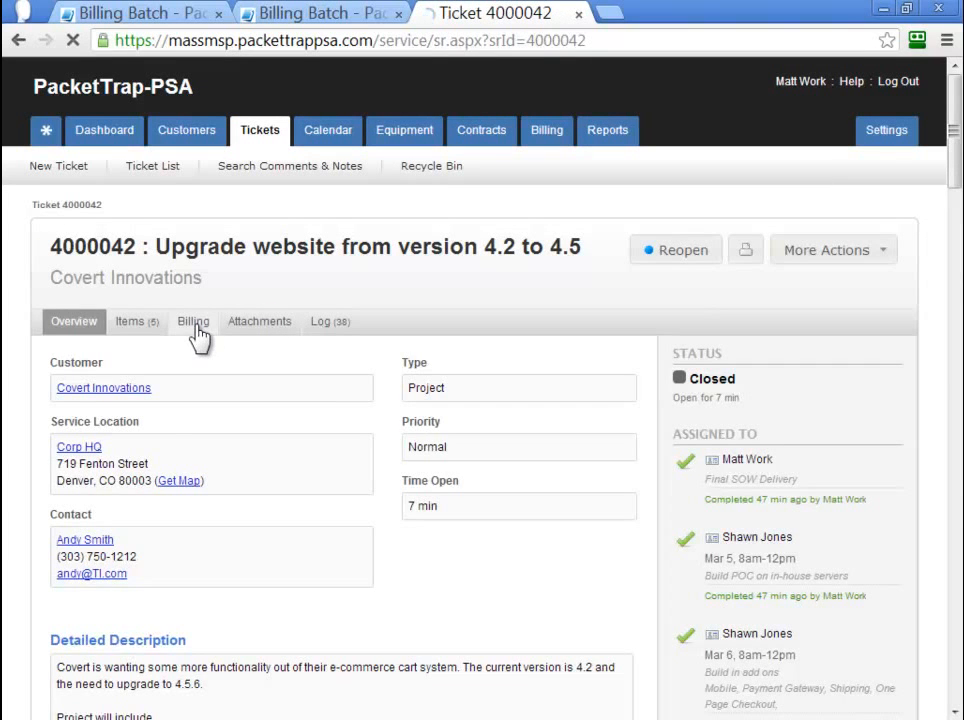
pyautogui.scroll(-3, 43, 450)
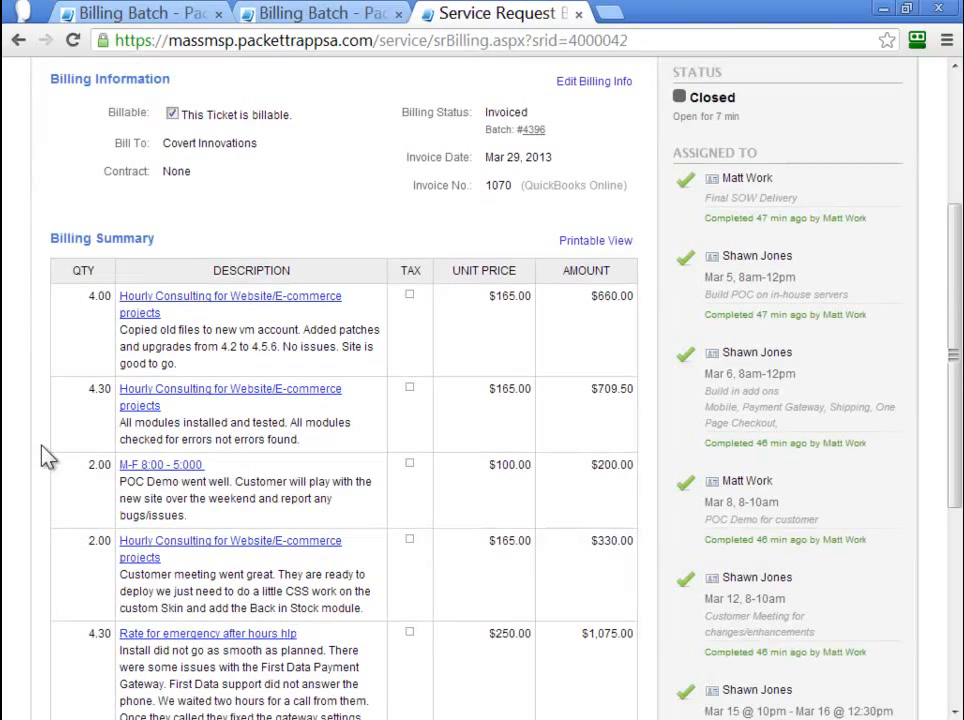
pyautogui.click(139, 312)
pyautogui.moveTo(185, 366); pyautogui.dragTo(275, 365)
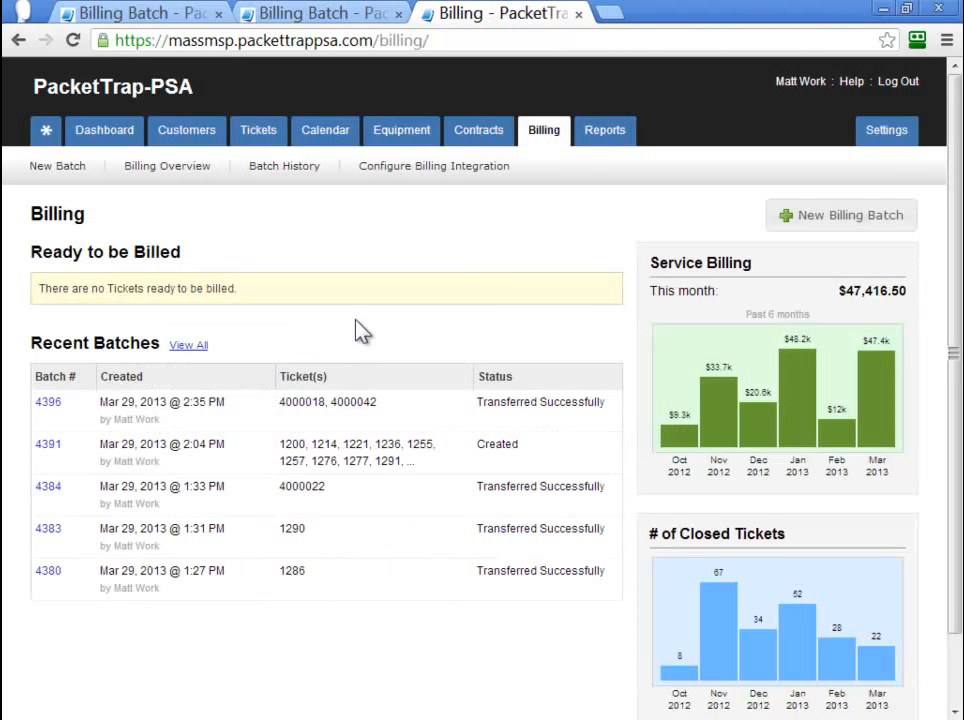
# Reopen the billing integration options in the general settings and highlight the option to include the item date at the beginning of line item descriptions
pyautogui.click(882, 133)
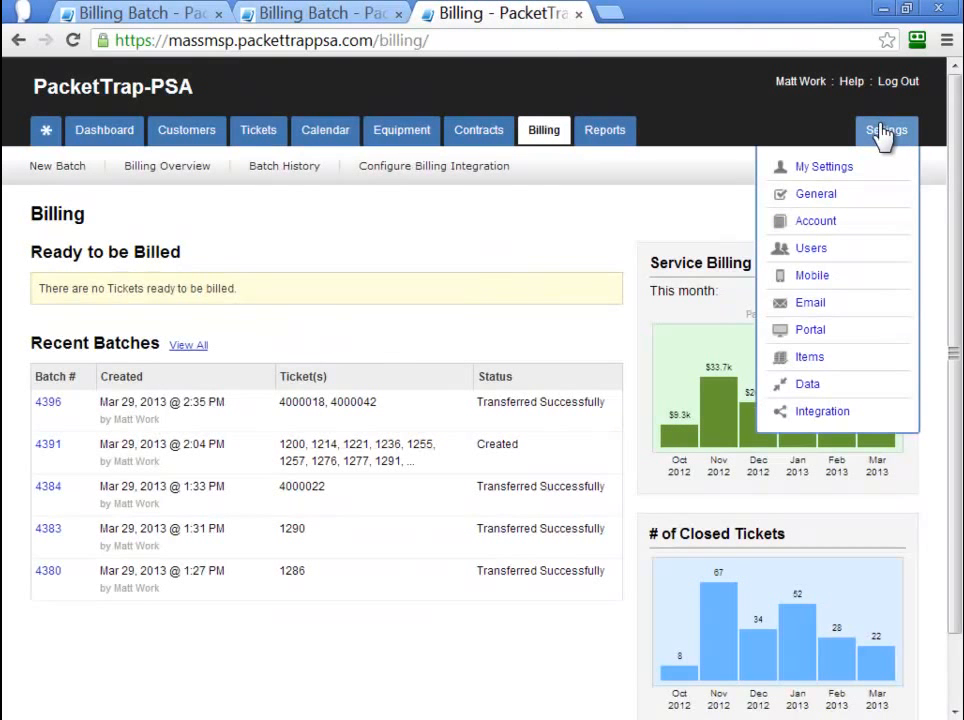
pyautogui.click(813, 199)
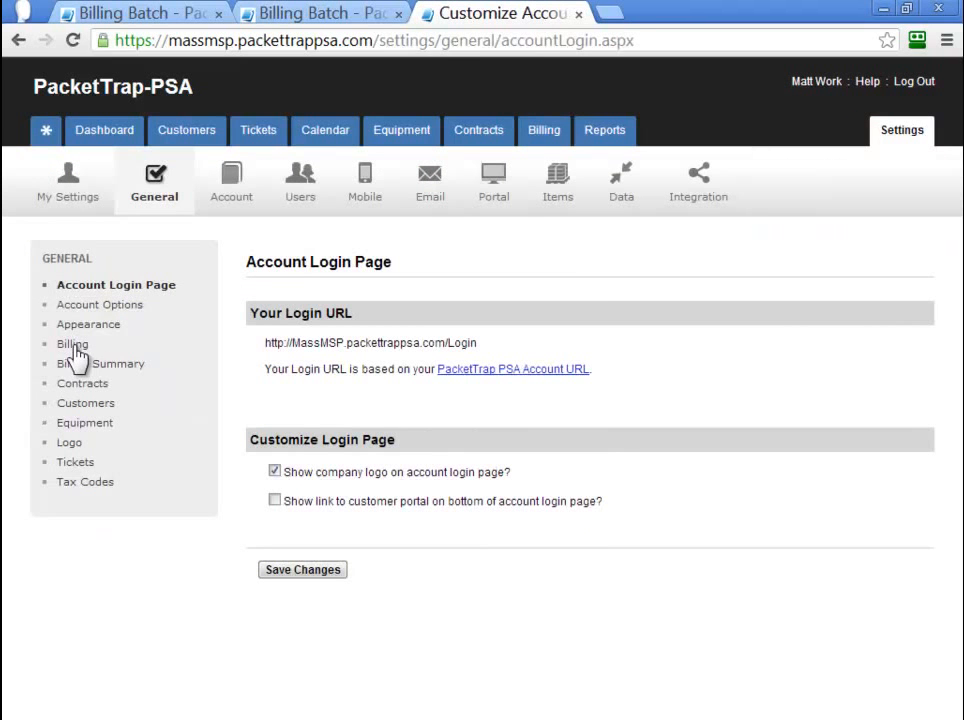
pyautogui.click(74, 346)
pyautogui.scroll(-1, 140, 516)
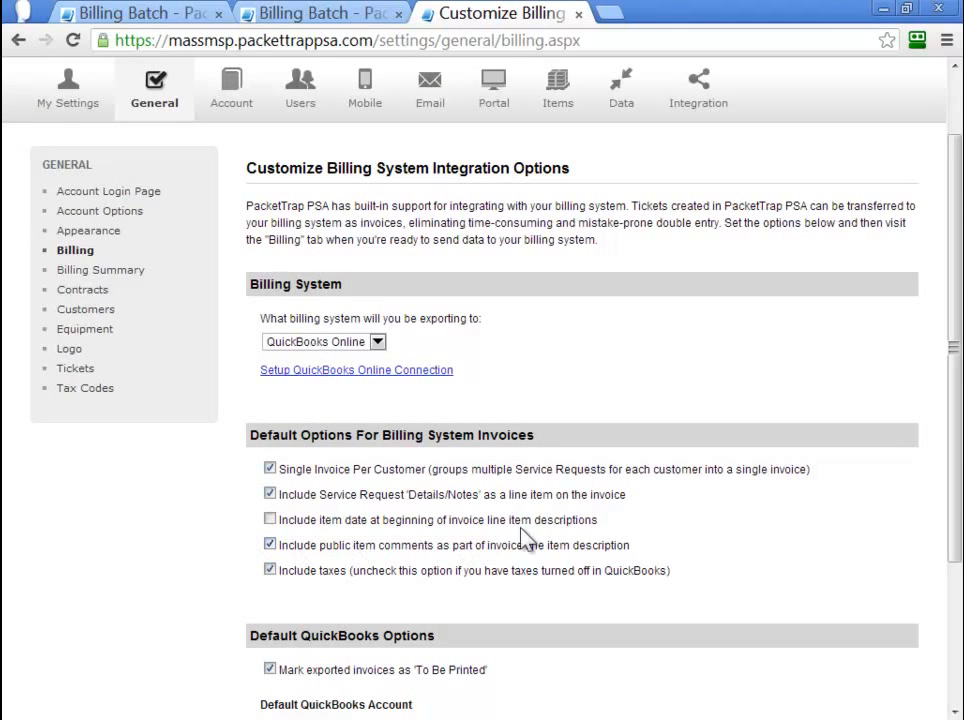
pyautogui.moveTo(600, 521); pyautogui.dragTo(285, 529)
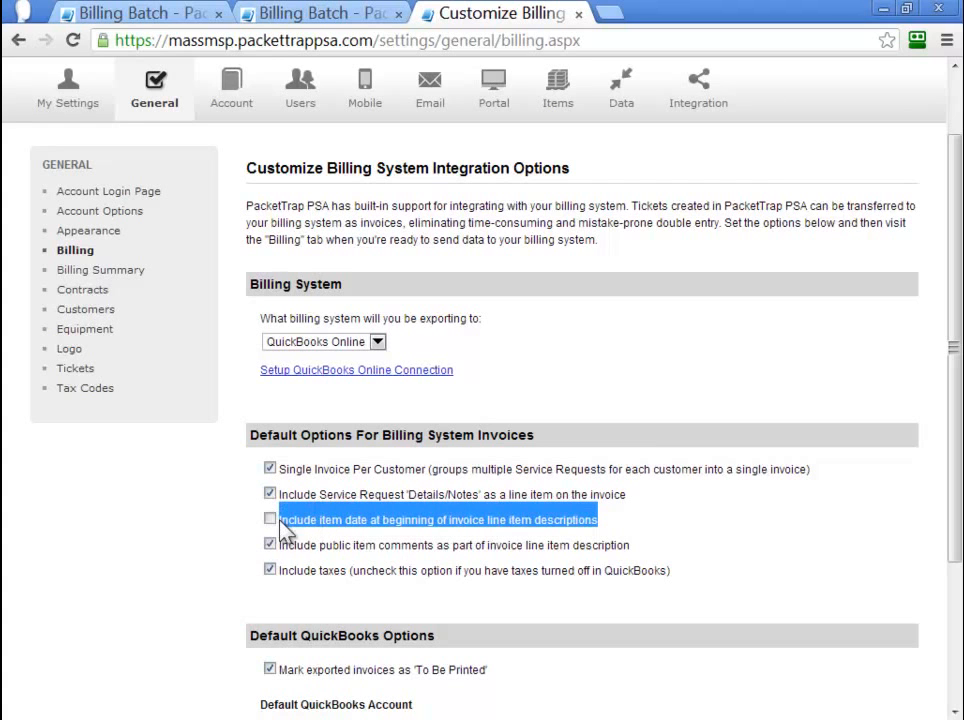
pyautogui.click(116, 521)
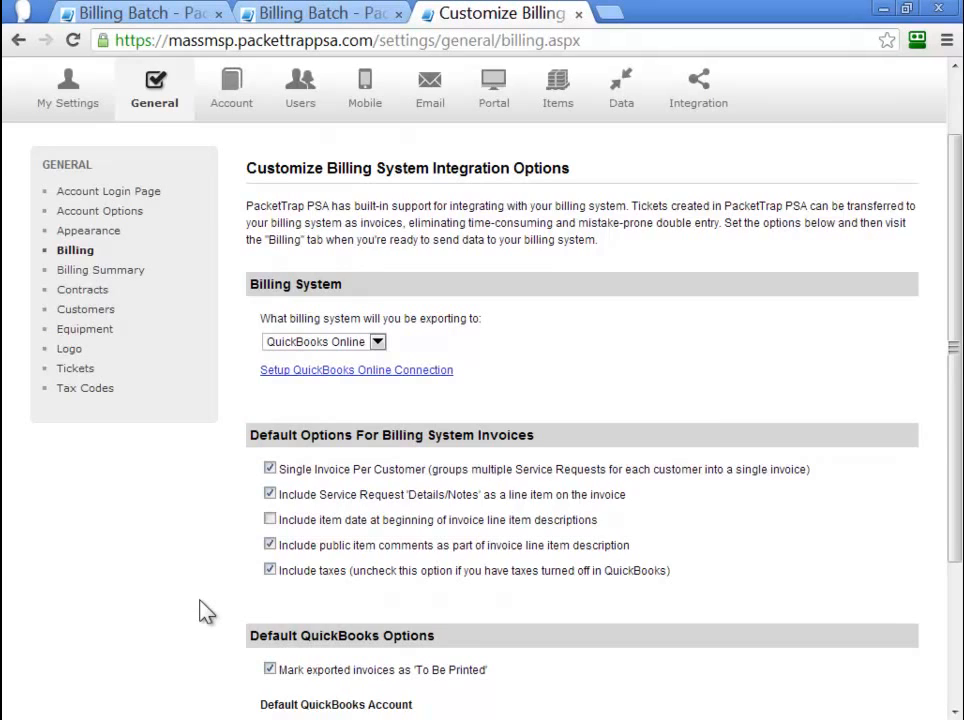
pyautogui.scroll(2, 200, 613)
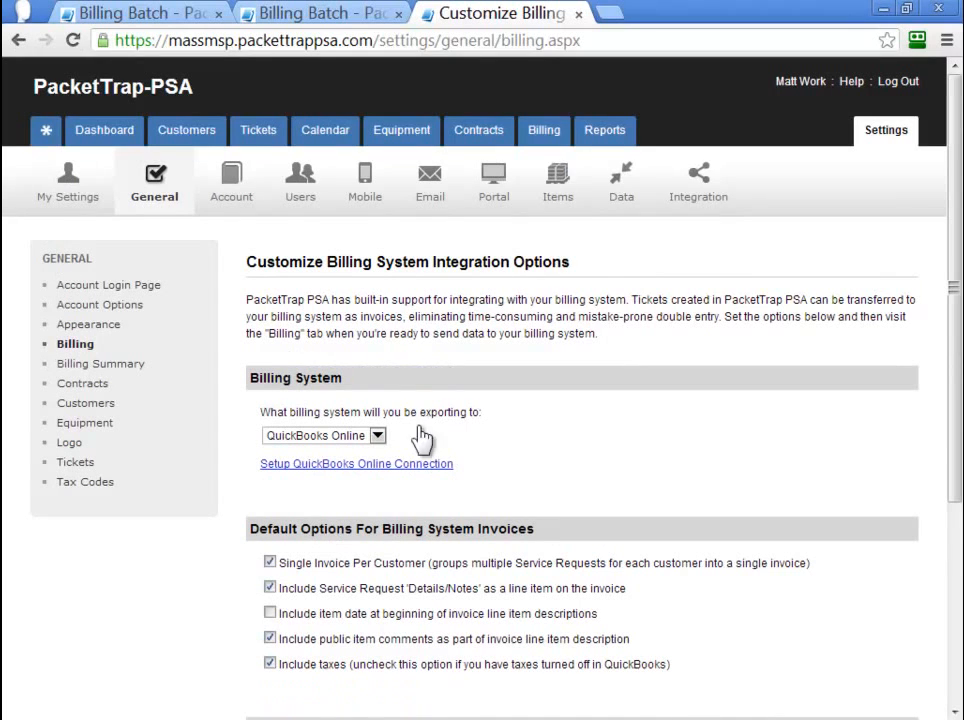
# Start a new billing batch from the billing overview and open its batch options
pyautogui.click(544, 140)
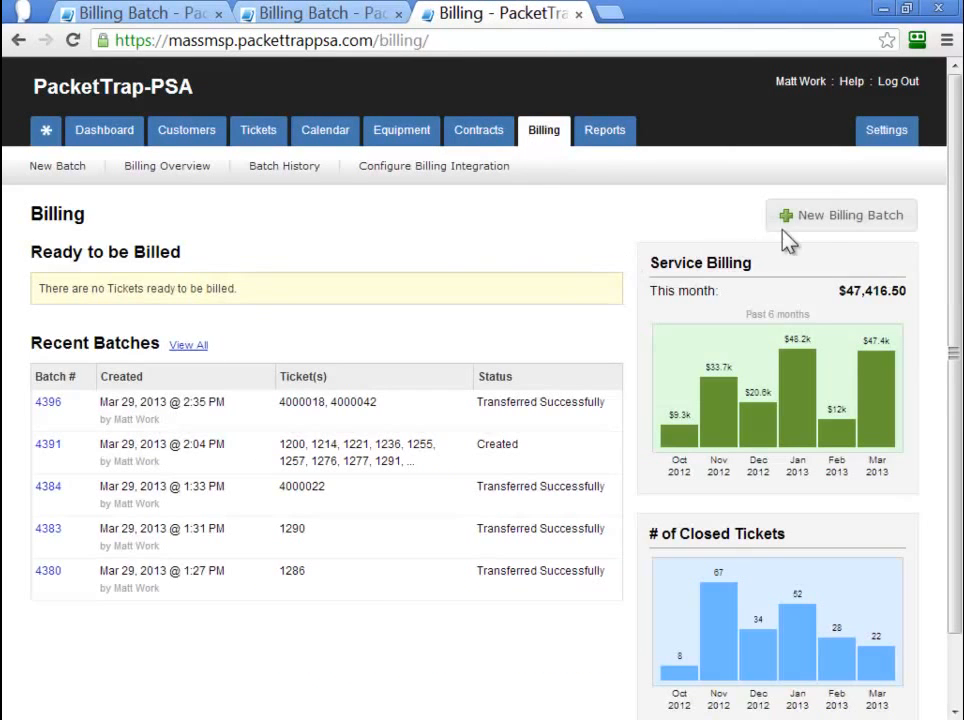
pyautogui.click(815, 222)
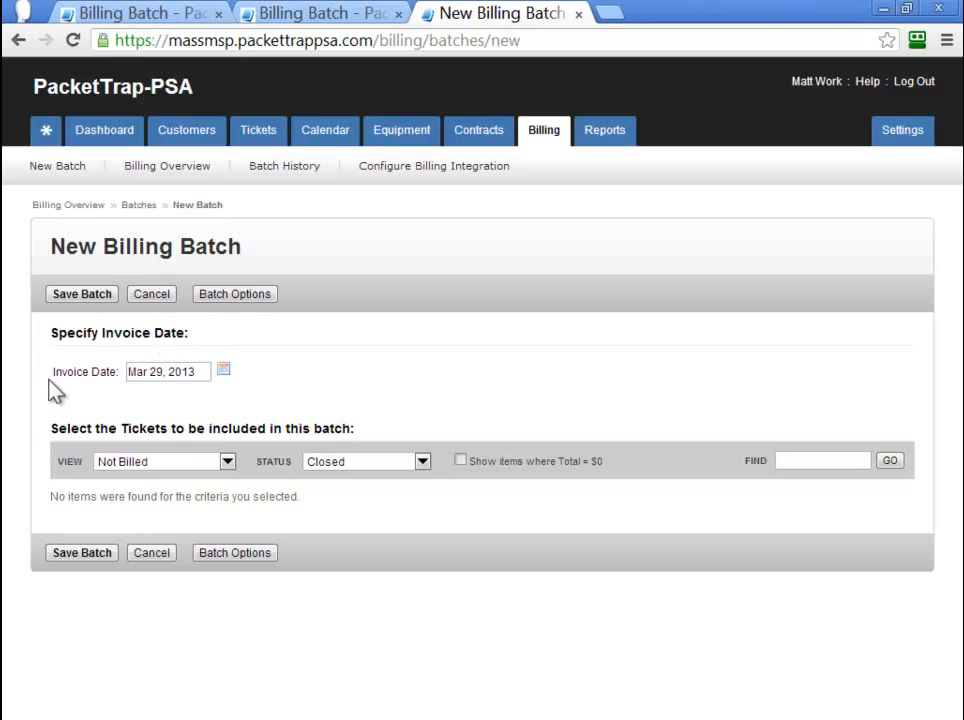
pyautogui.click(248, 298)
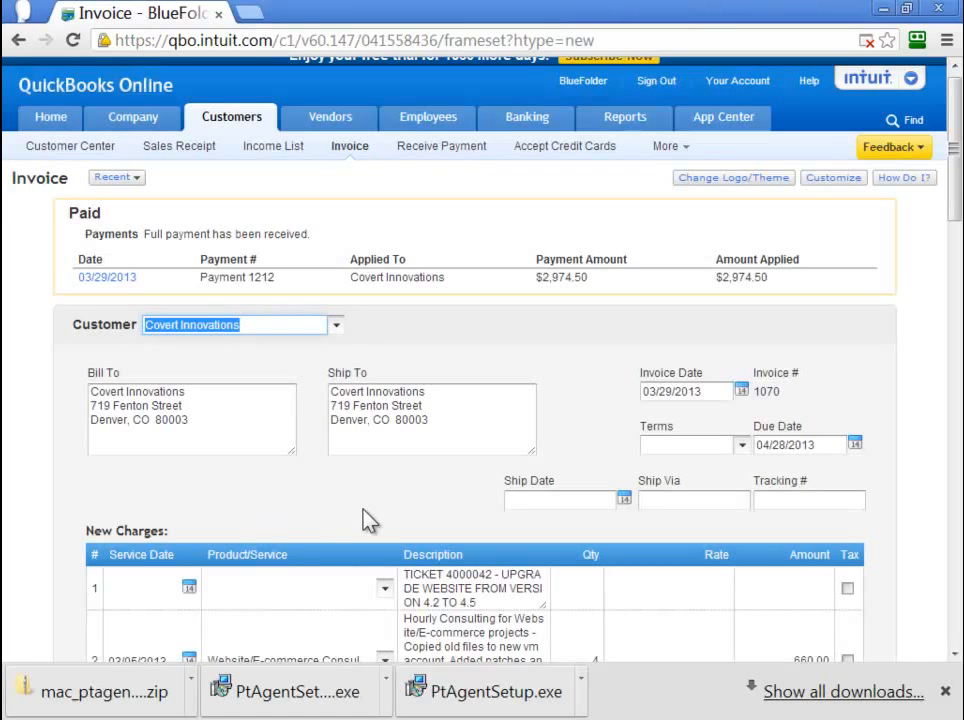
# Switch to QuickBooks Online and open the connection list from the account's subscription information
pyautogui.click(738, 84)
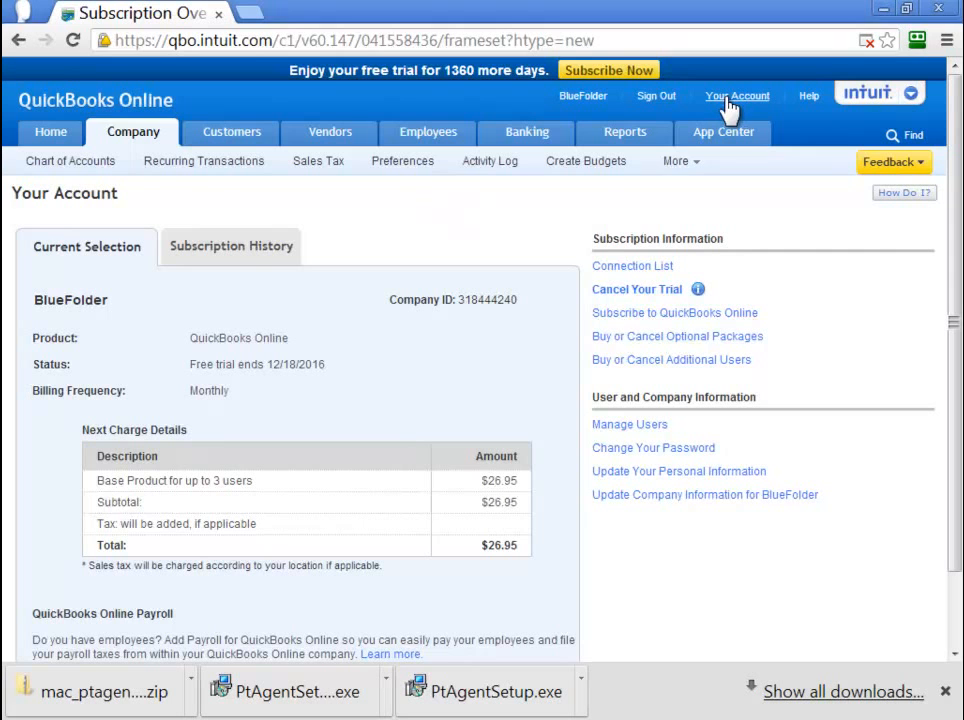
pyautogui.click(616, 268)
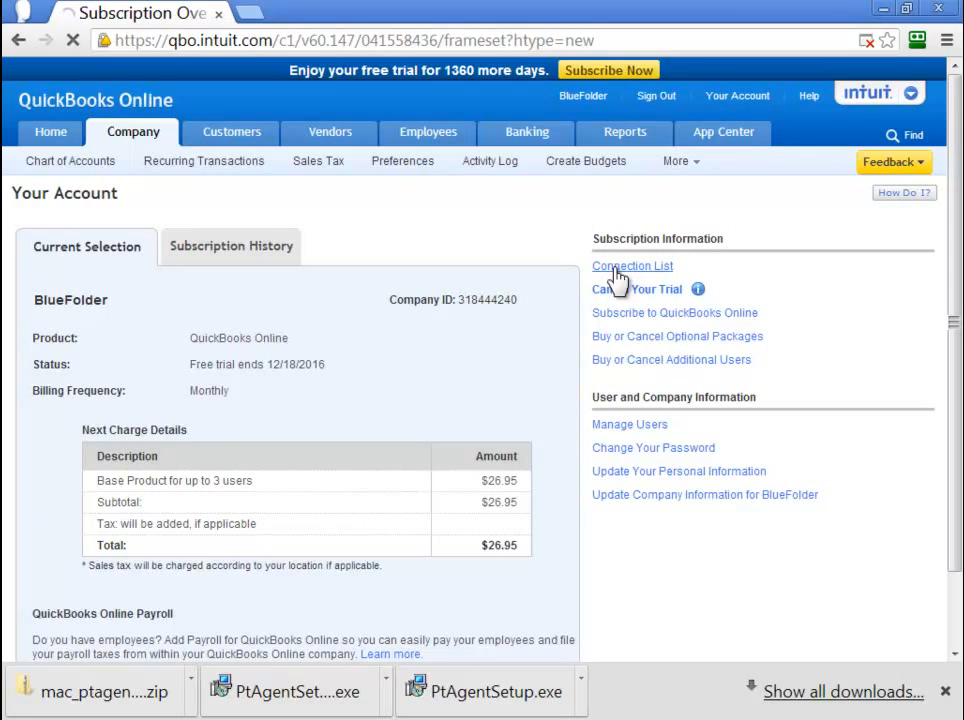